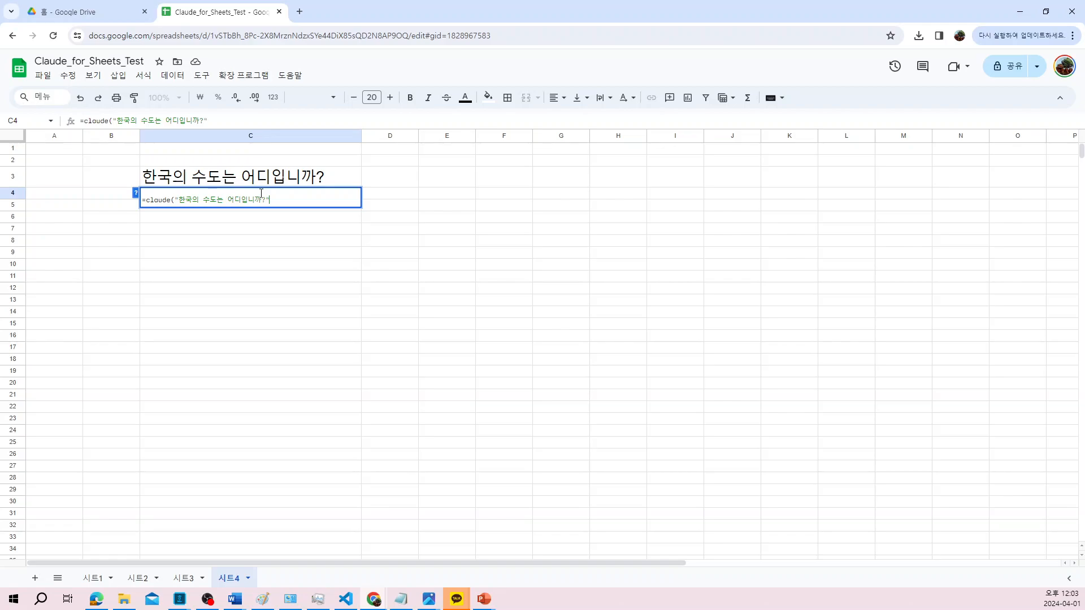
Step: Run =cloude("한국의 수도는 어디입니까?") in C4 and review the question in its formula
{"action": "key", "text": "Return"}
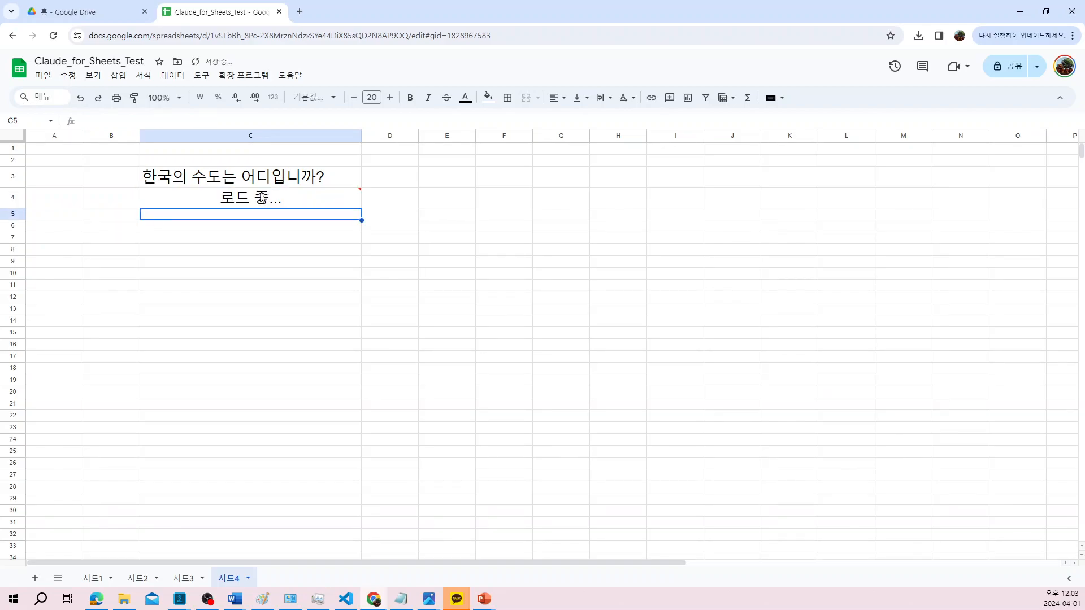
{"action": "left_click", "coordinate": [261, 199]}
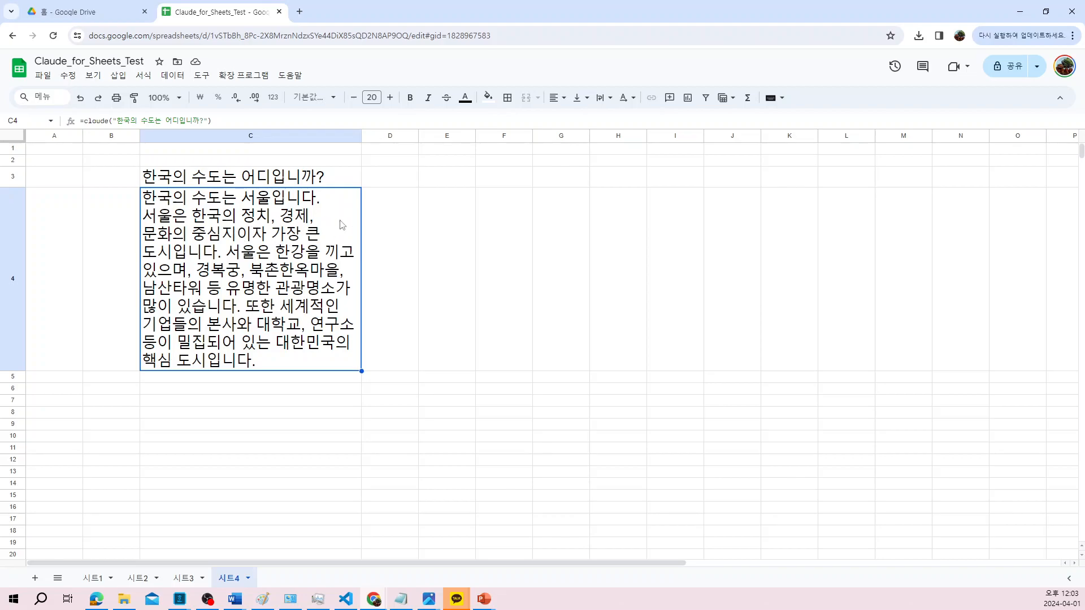
{"action": "left_click", "coordinate": [116, 120]}
{"action": "left_click_drag", "start_coordinate": [116, 120], "coordinate": [205, 123]}
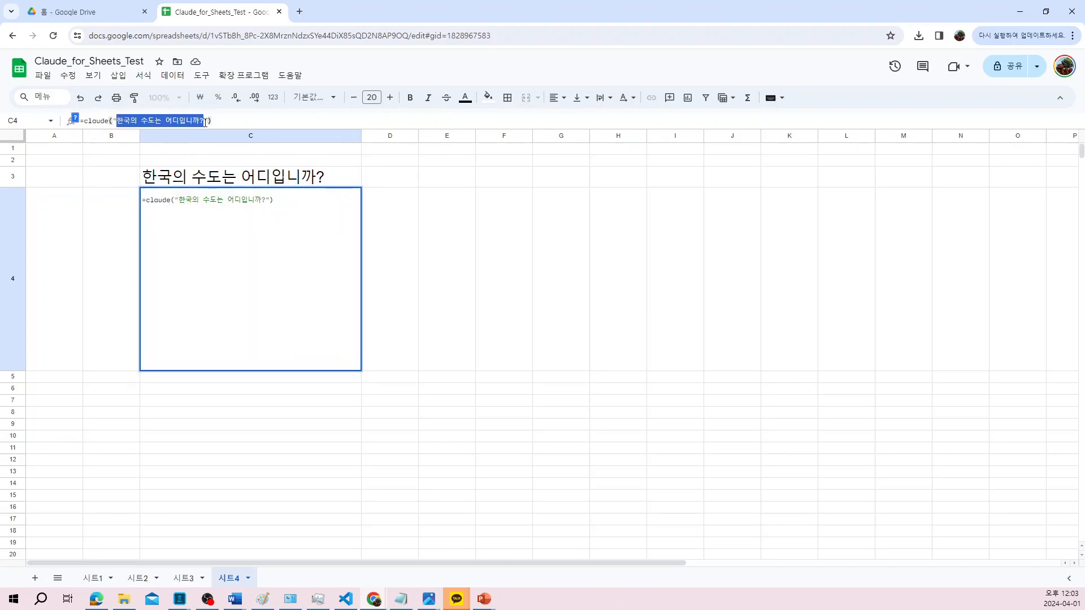
{"action": "left_click", "coordinate": [247, 435]}
{"action": "left_click", "coordinate": [249, 348]}
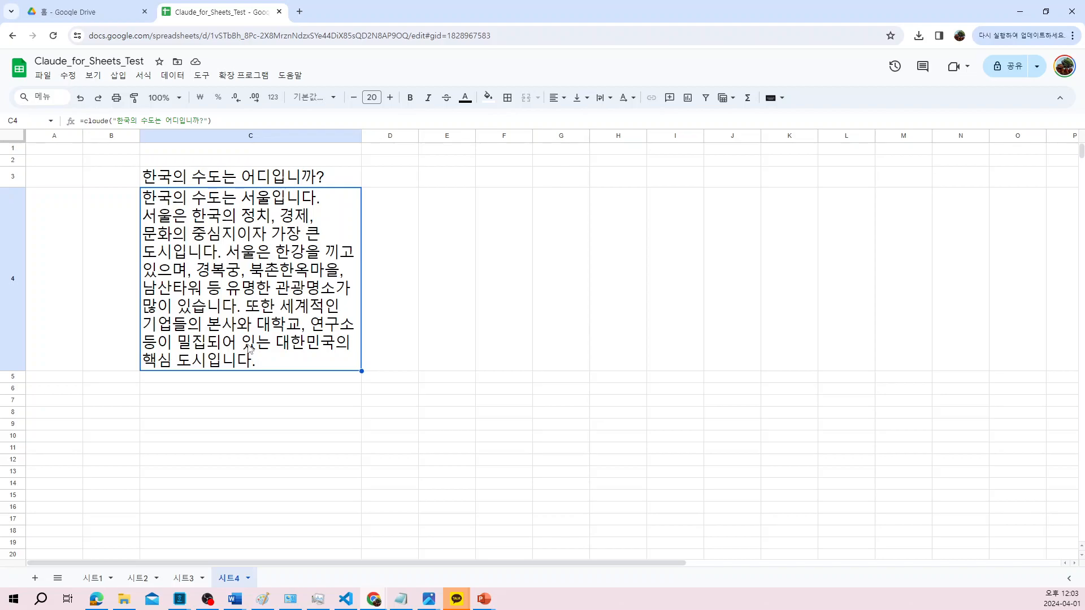
Step: Extend the question in C4's formula with "수도 이름만 답변해주세요. 예를들어, 서울, 동경, 베이징 등" and run it again
{"action": "left_click", "coordinate": [208, 122]}
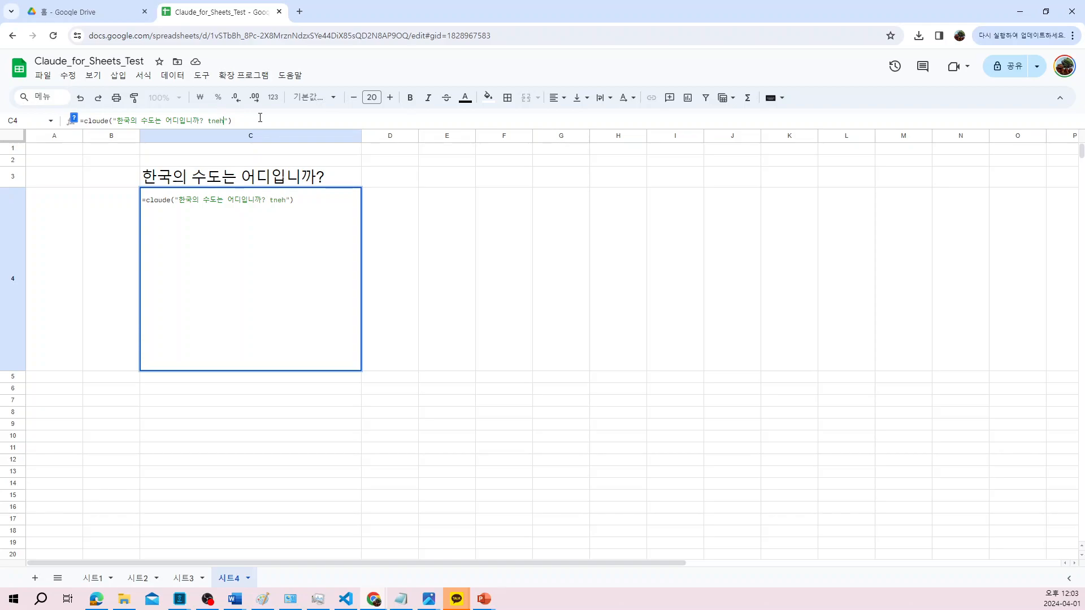
{"action": "type", "text": "수도 이름만 ㄱ답변해주세요. 예를들어, 서울, 동경, "}
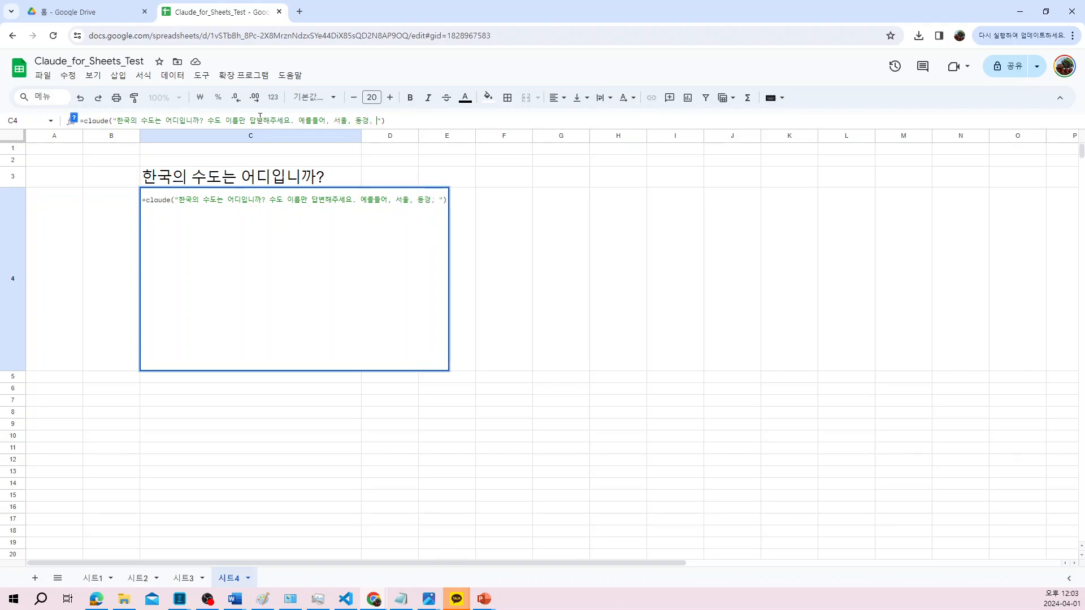
{"action": "type", "text": "파리, 런던"}
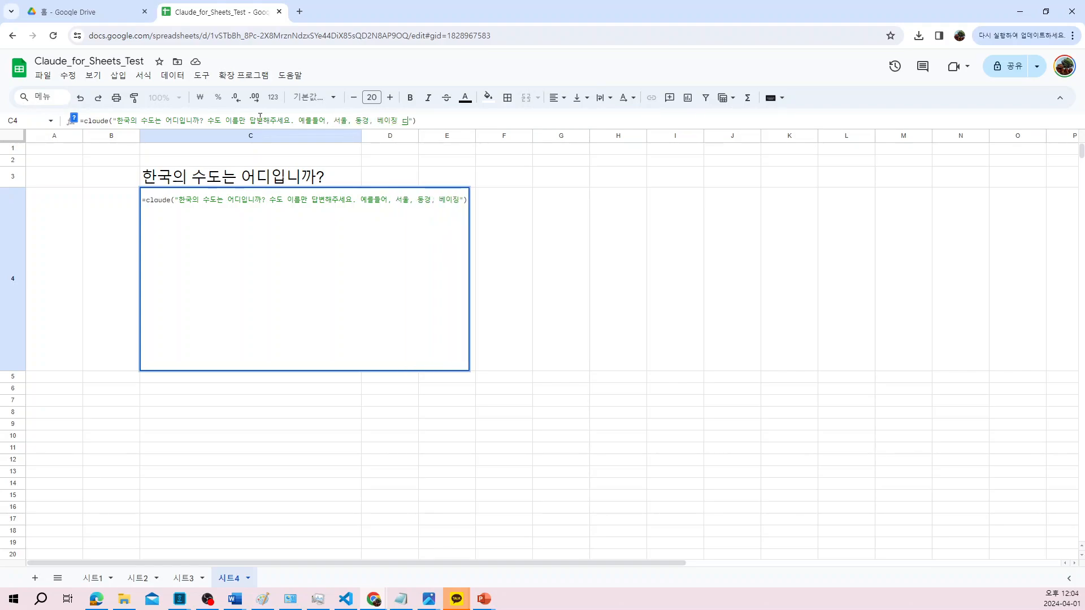
{"action": "key", "text": "Return"}
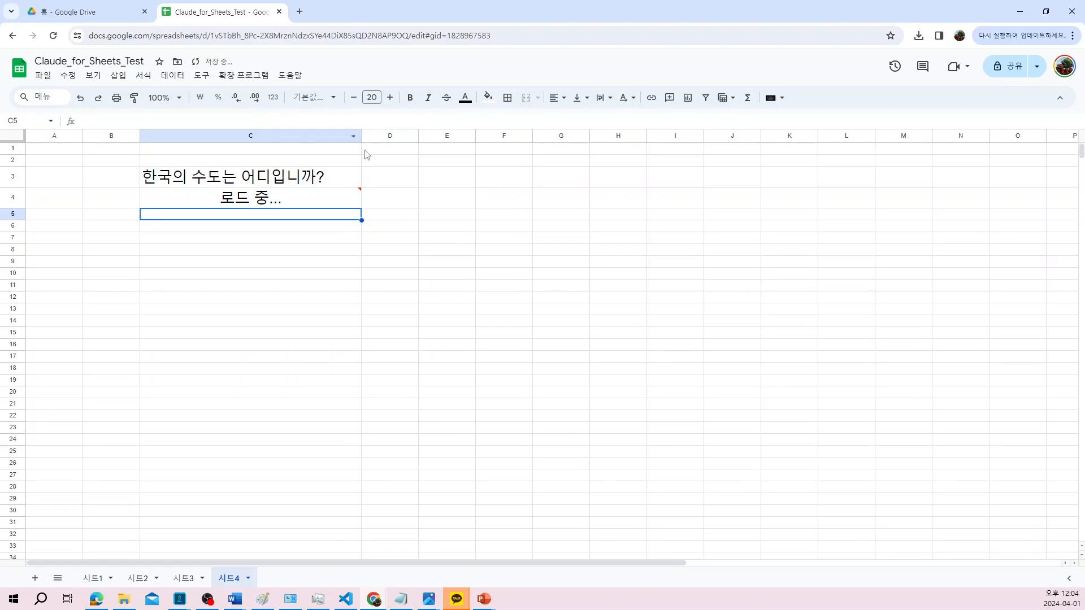
{"action": "left_click", "coordinate": [348, 207]}
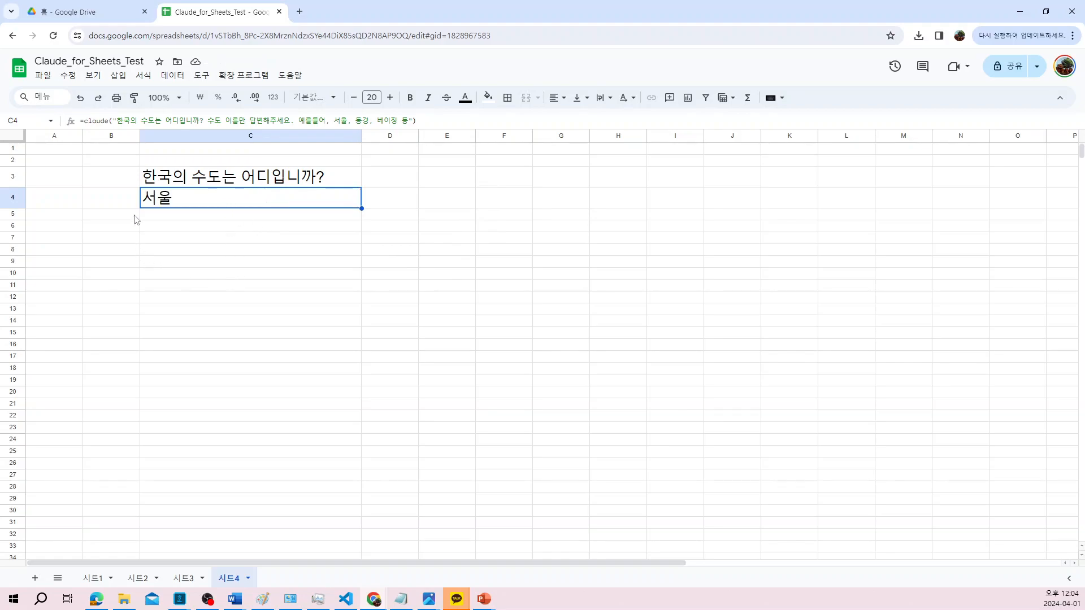
{"action": "left_click", "coordinate": [102, 219]}
{"action": "left_click", "coordinate": [214, 197]}
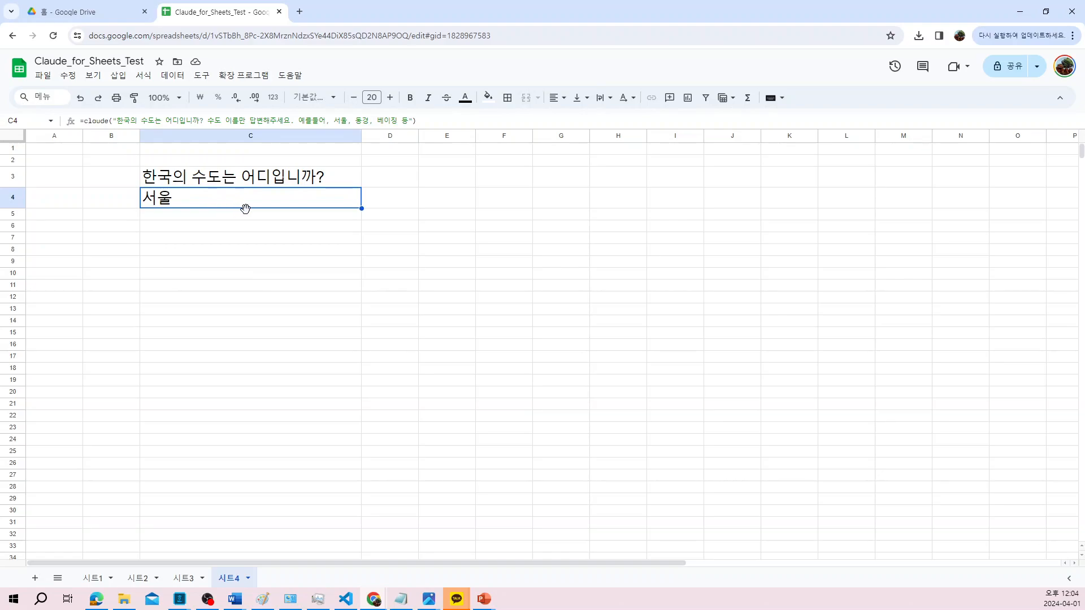
Step: List the countries 한국, 중국, 일본, 러시아, 미국, 영국, 베트남 and 캄보디아 down cells B5 to B12
{"action": "left_click", "coordinate": [124, 219]}
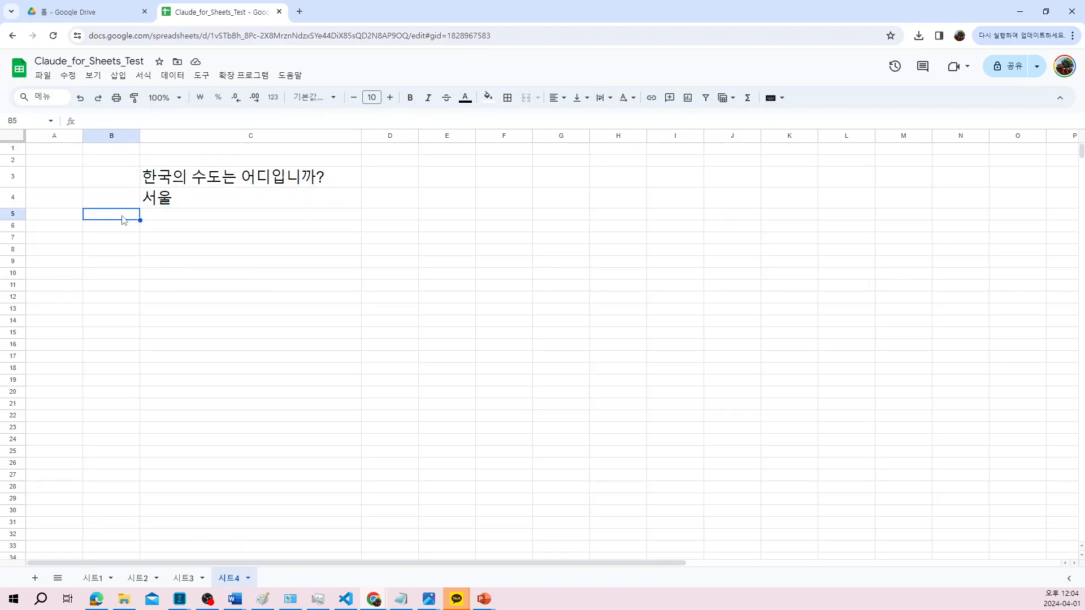
{"action": "type", "text": "ㅎ"}
{"action": "type", "text": "국"}
{"action": "key", "text": "Return"}
{"action": "type", "text": "중구"}
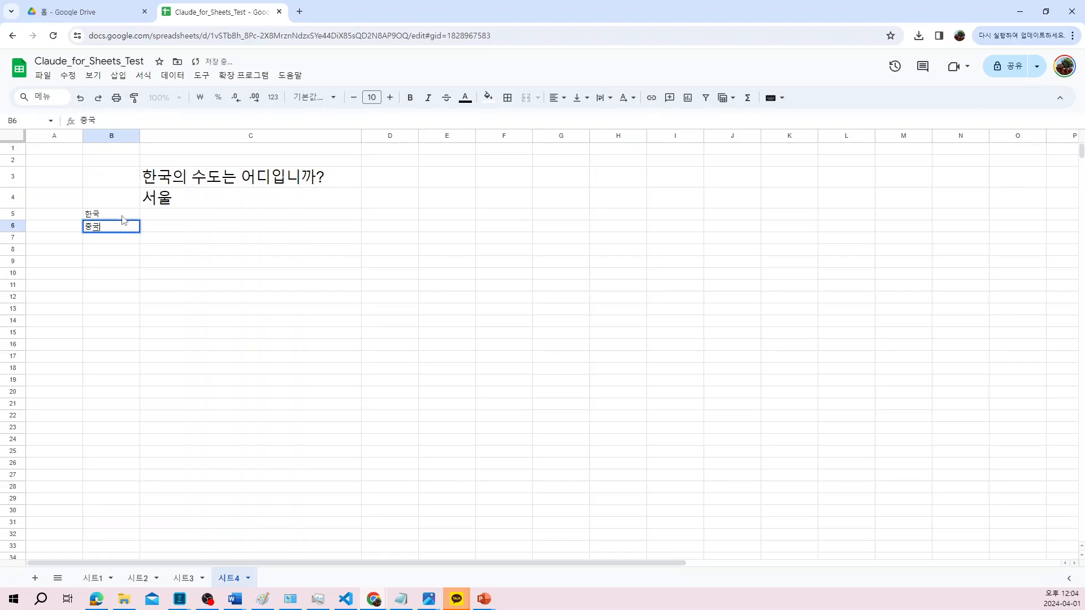
{"action": "key", "text": "Return"}
{"action": "type", "text": "일본"}
{"action": "key", "text": "Return"}
{"action": "type", "text": "러시아"}
{"action": "key", "text": "Return"}
{"action": "type", "text": "미국"}
{"action": "key", "text": "Return"}
{"action": "type", "text": "영국"}
{"action": "key", "text": "Return"}
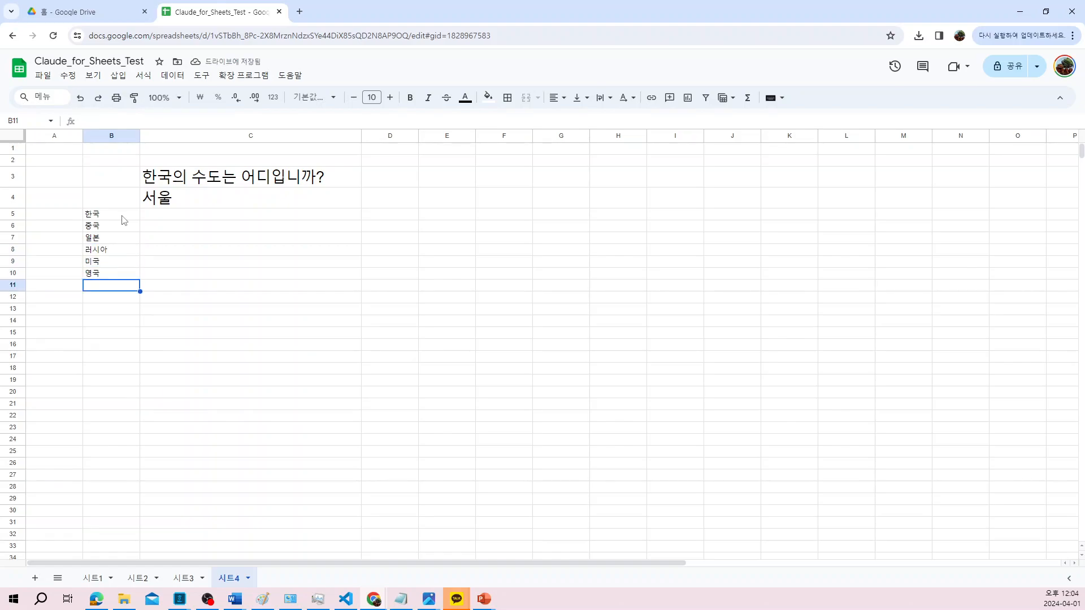
{"action": "type", "text": "베트남"}
{"action": "key", "text": "Return"}
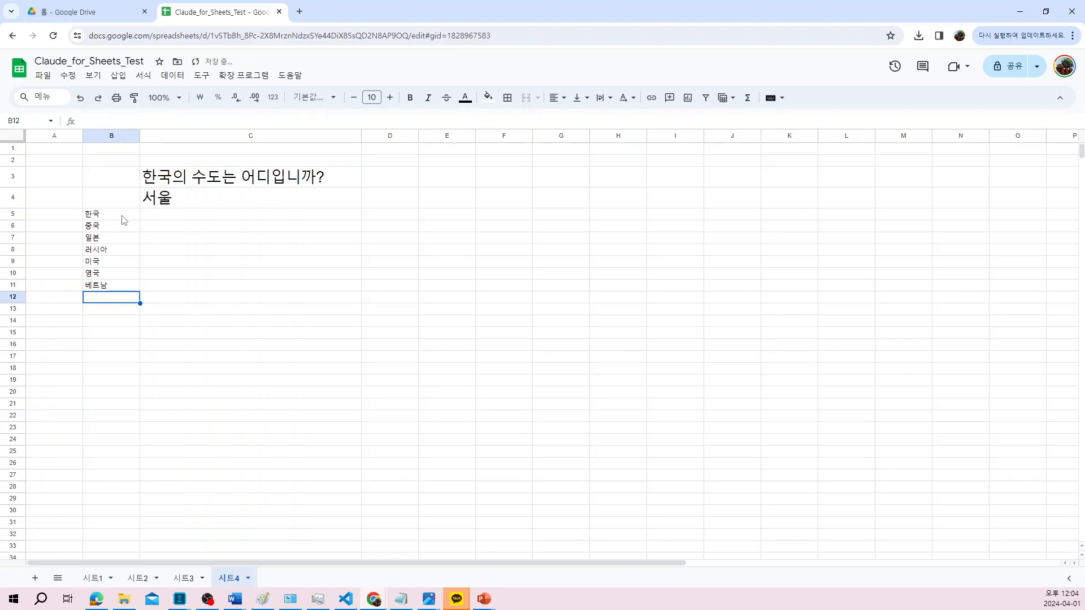
{"action": "type", "text": "캄보디아"}
{"action": "key", "text": "Return"}
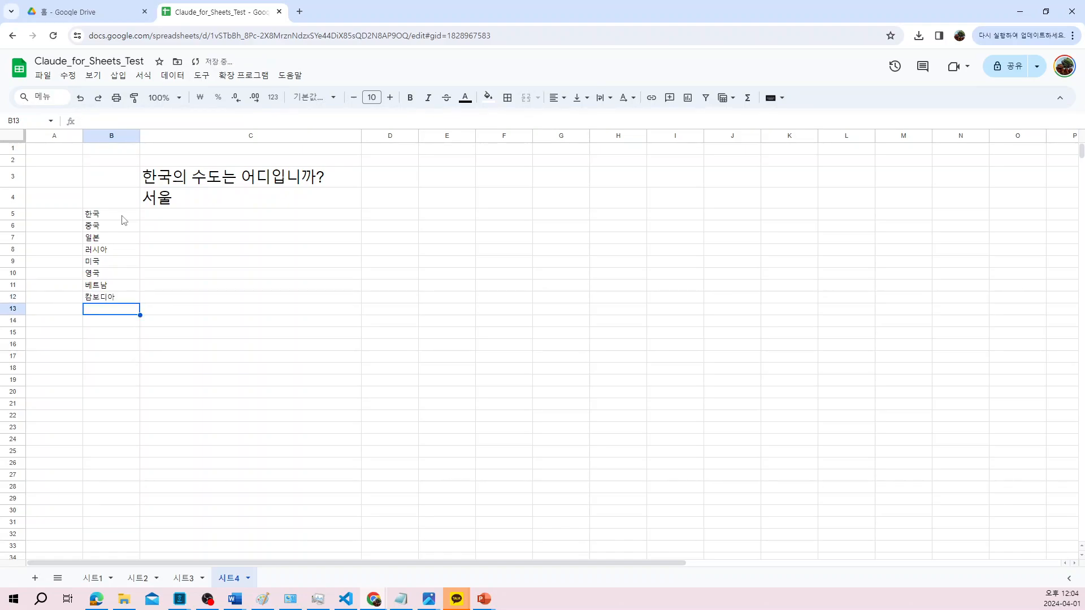
Step: Enter a formula in C5 that joins the country in B5 with an empty text string, =B5&""
{"action": "left_click", "coordinate": [172, 213]}
{"action": "left_click", "coordinate": [195, 184]}
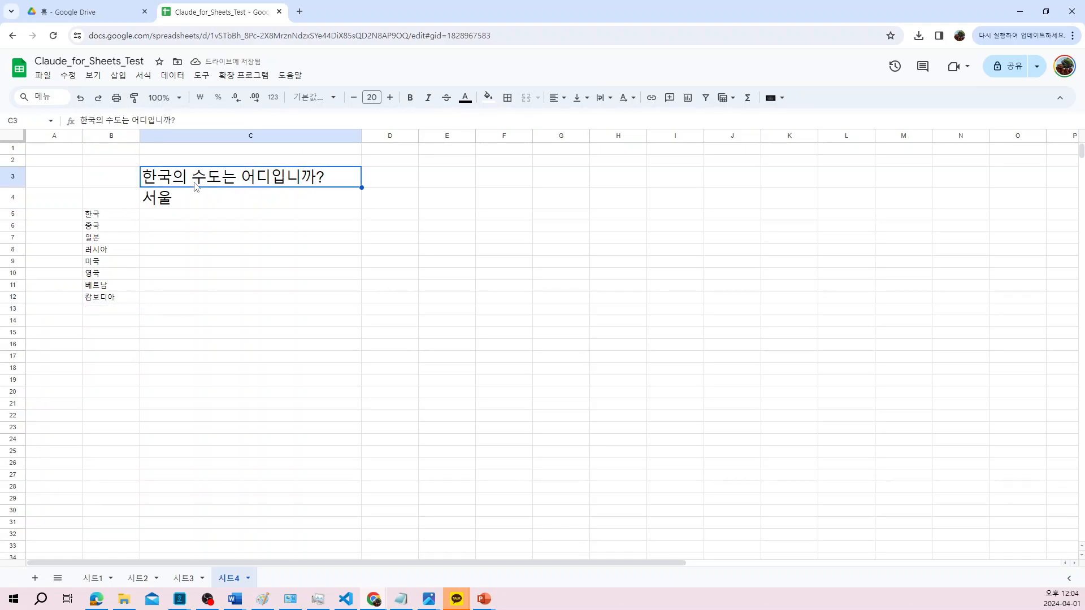
{"action": "left_click", "coordinate": [195, 219]}
{"action": "type", "text": "="}
{"action": "left_click", "coordinate": [106, 219]}
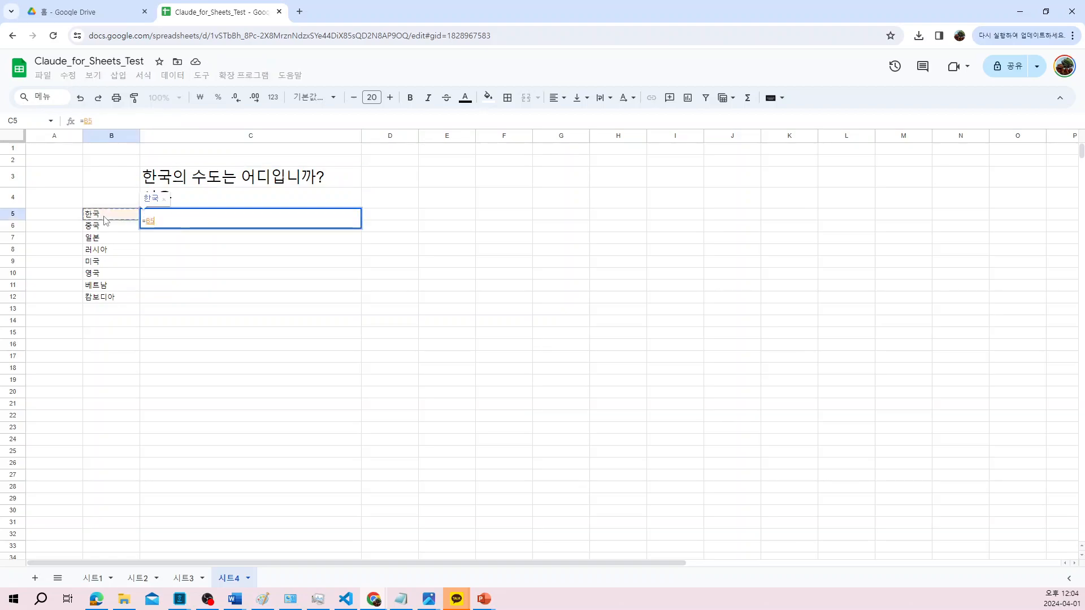
{"action": "type", "text": "&\""}
Step: Copy the question text that follows 한국 in C4's formula and place it between the quotes of C5's formula
{"action": "left_click", "coordinate": [215, 205]}
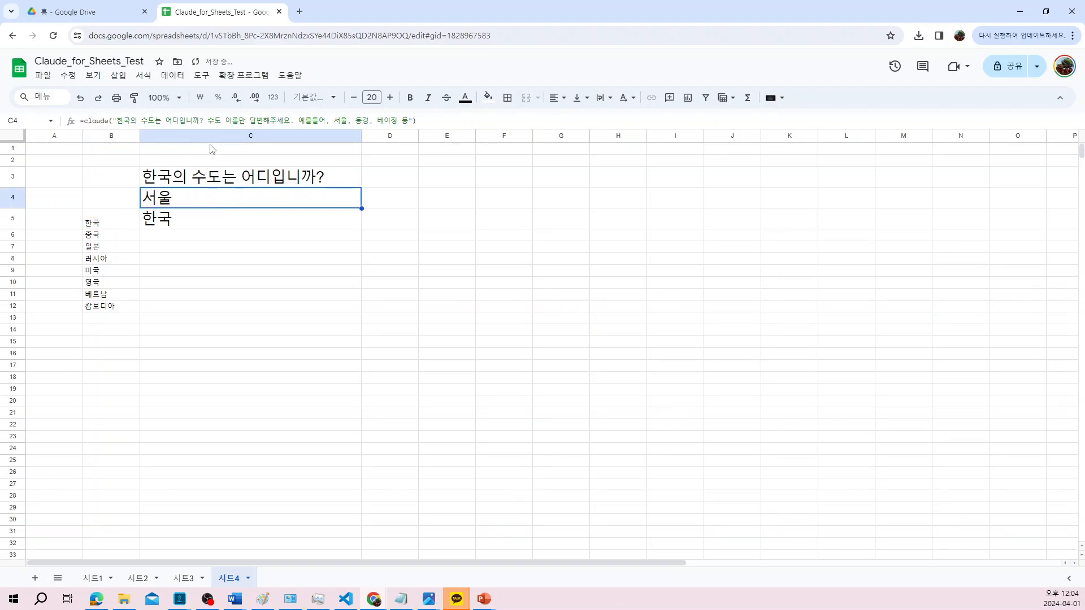
{"action": "left_click_drag", "start_coordinate": [130, 121], "coordinate": [407, 115]}
{"action": "key", "text": "ctrl+c"}
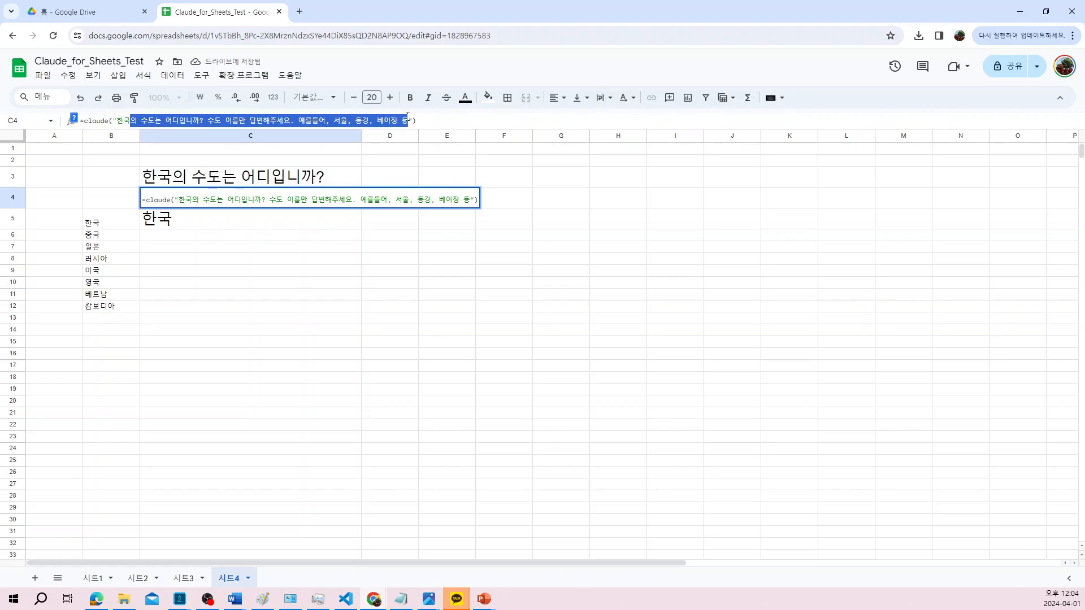
{"action": "left_click", "coordinate": [205, 225]}
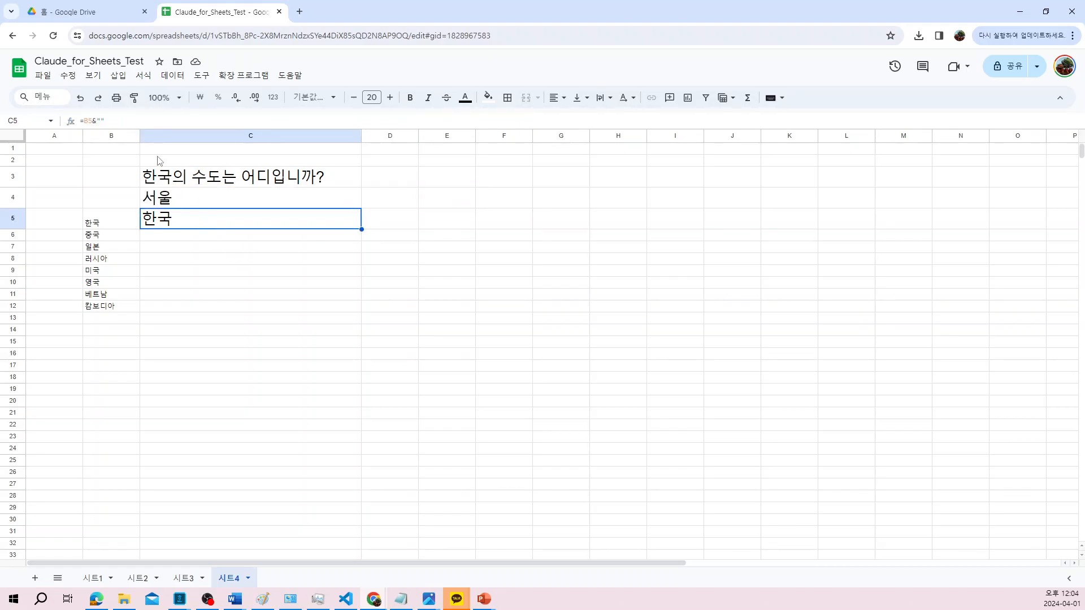
{"action": "left_click", "coordinate": [104, 121]}
{"action": "key", "text": "ctrl+v"}
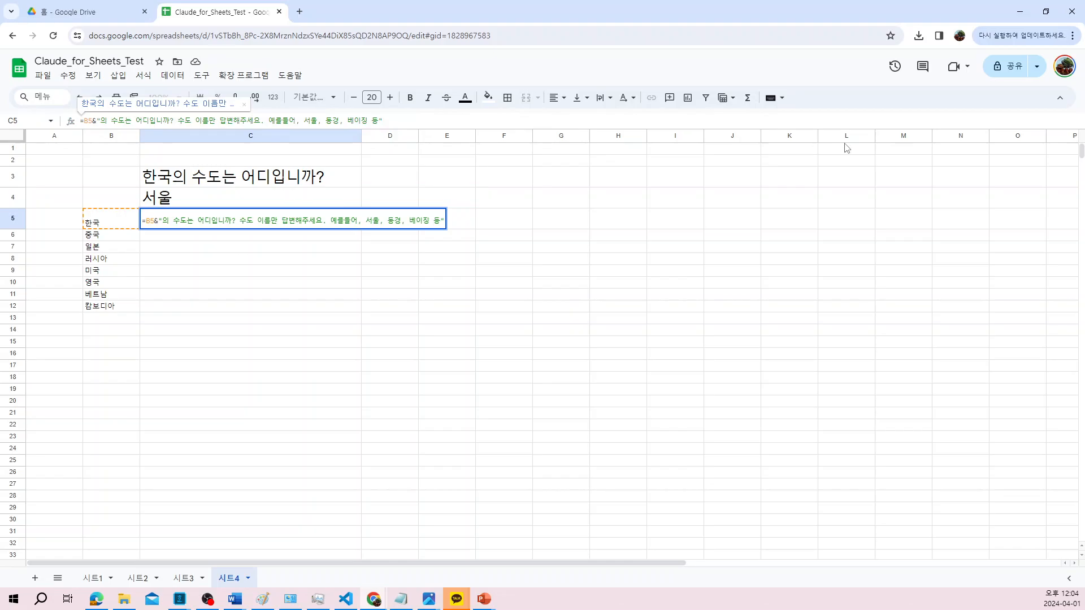
{"action": "key", "text": "Return"}
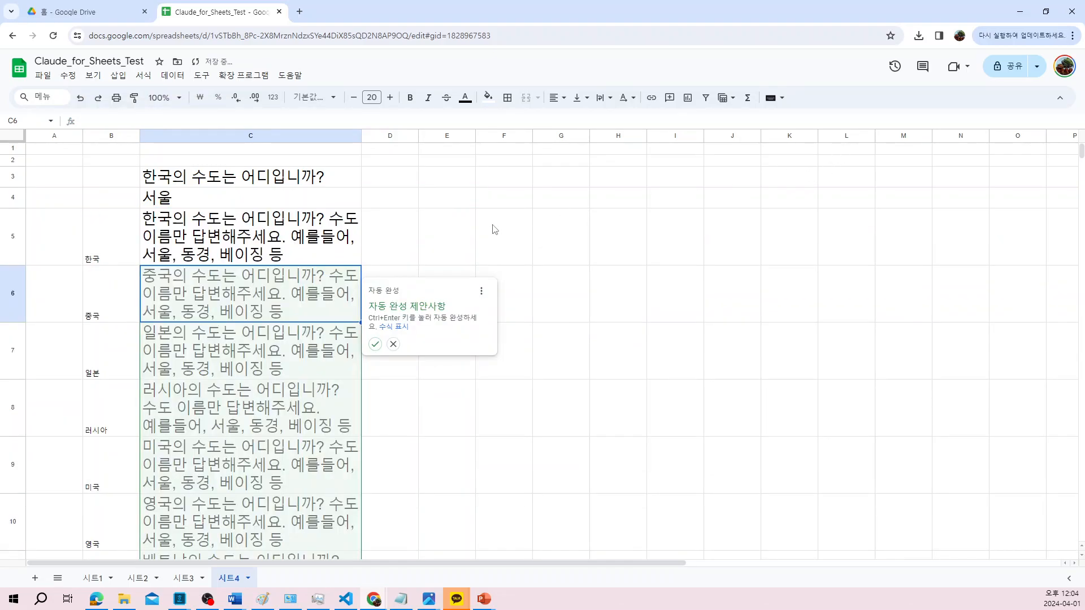
Step: Fill the question formula from C5 down through C12 so every listed country has its own prompt
{"action": "left_click", "coordinate": [299, 251]}
{"action": "left_click_drag", "start_coordinate": [361, 265], "coordinate": [361, 330]}
{"action": "scroll", "coordinate": [414, 370], "scroll_direction": "down", "scroll_amount": 4}
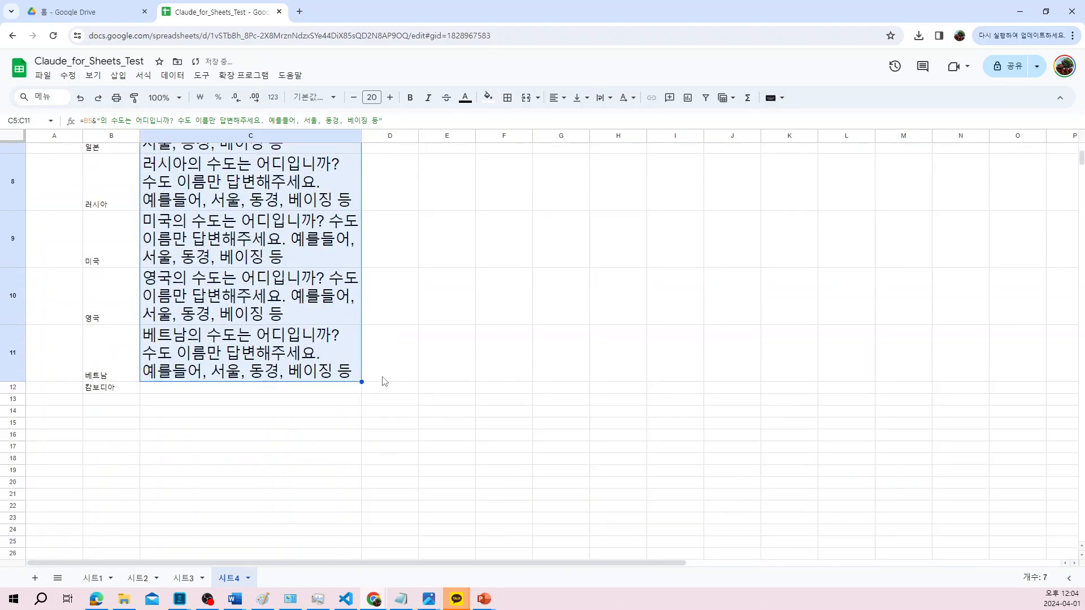
{"action": "left_click_drag", "start_coordinate": [361, 382], "coordinate": [362, 393]}
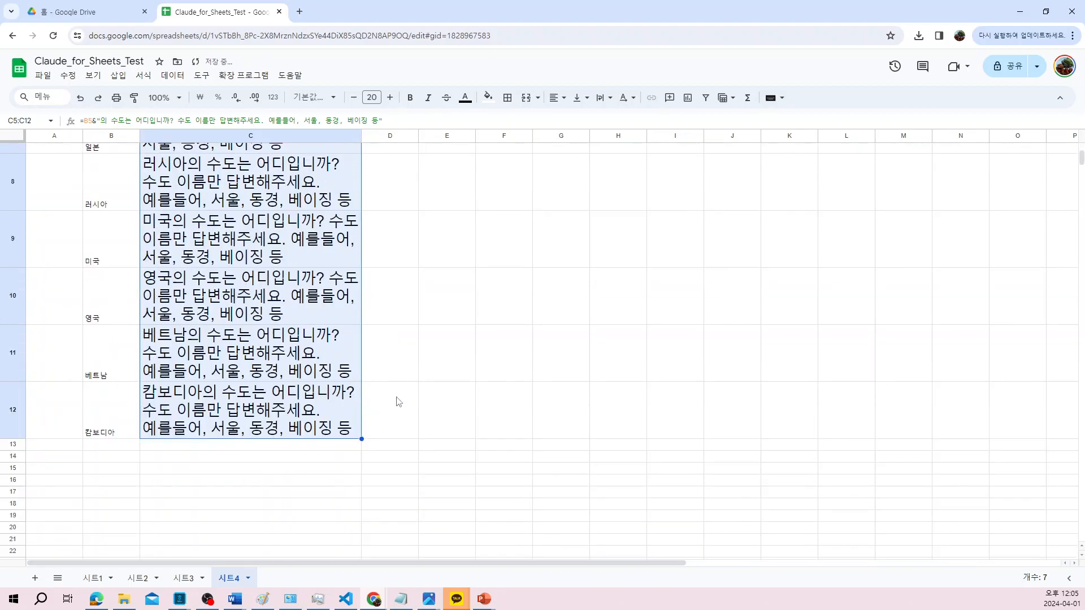
{"action": "scroll", "coordinate": [388, 401], "scroll_direction": "up", "scroll_amount": 5}
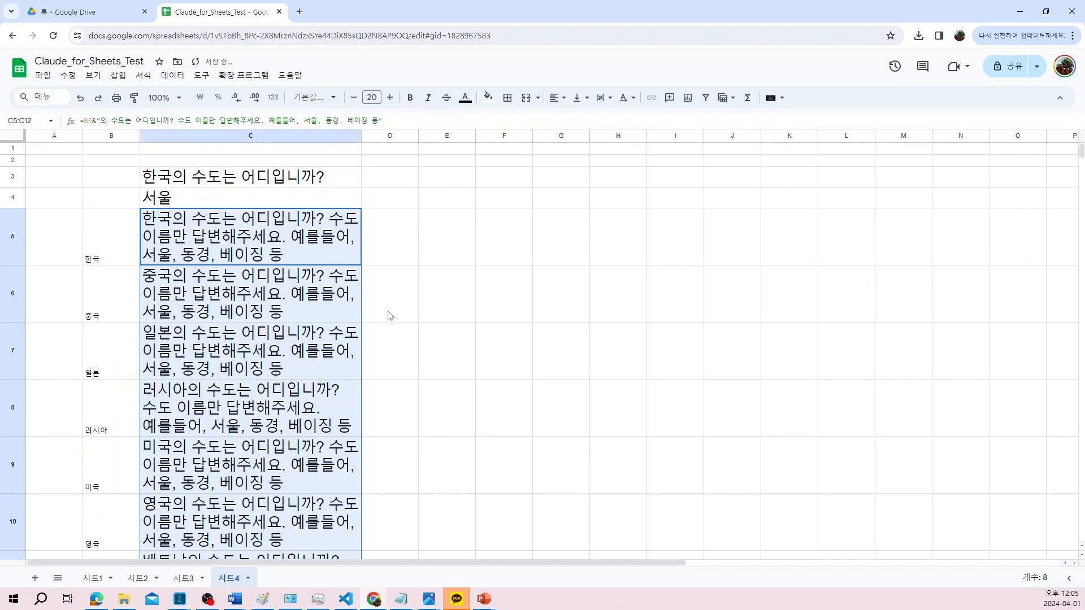
{"action": "scroll", "coordinate": [348, 334], "scroll_direction": "down", "scroll_amount": 4}
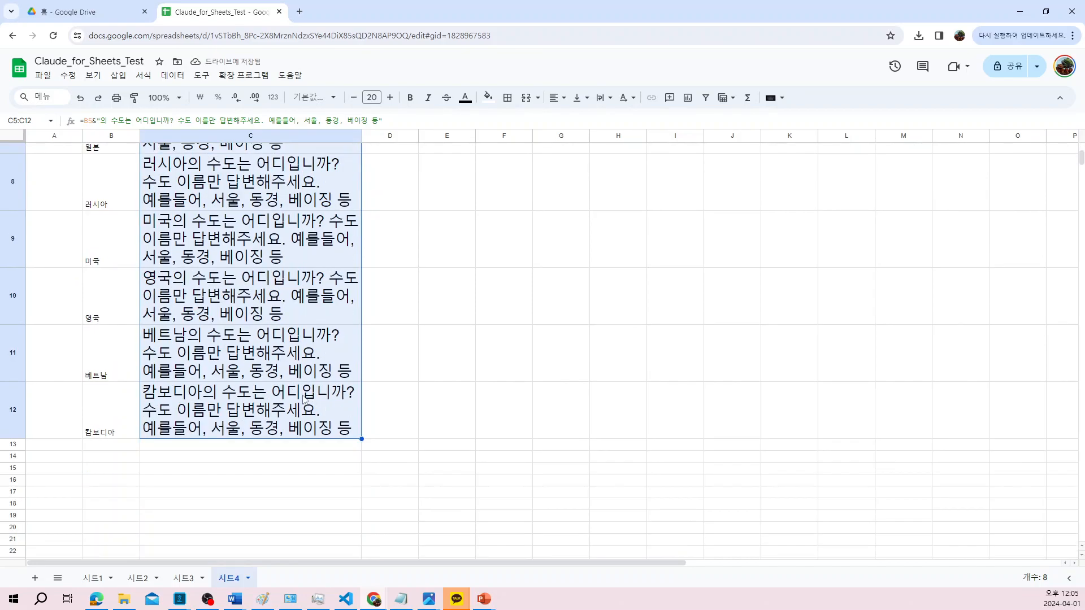
Step: Reduce the font size of the prompts in C5:C12 to 14
{"action": "left_click", "coordinate": [355, 99]}
{"action": "left_click", "coordinate": [355, 99]}
{"action": "left_click", "coordinate": [355, 98]}
{"action": "left_click", "coordinate": [356, 100]}
{"action": "left_click", "coordinate": [356, 100]}
{"action": "left_click", "coordinate": [356, 100]}
{"action": "scroll", "coordinate": [375, 276], "scroll_direction": "up", "scroll_amount": 4}
{"action": "left_click", "coordinate": [390, 227]}
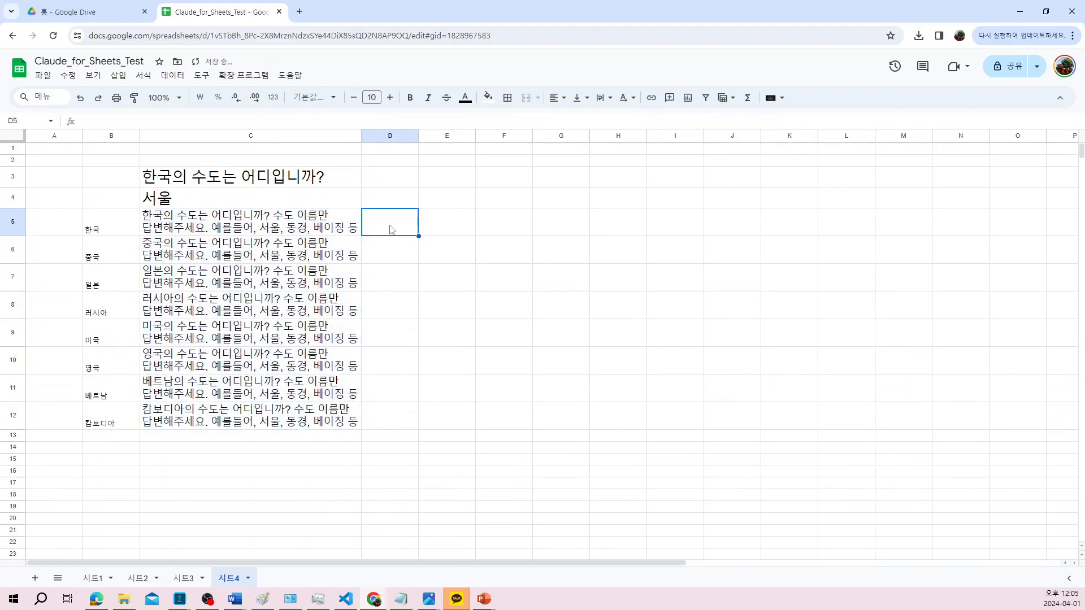
Step: Increase the font size of the country names in B5:B12 to 14
{"action": "left_click", "coordinate": [175, 226]}
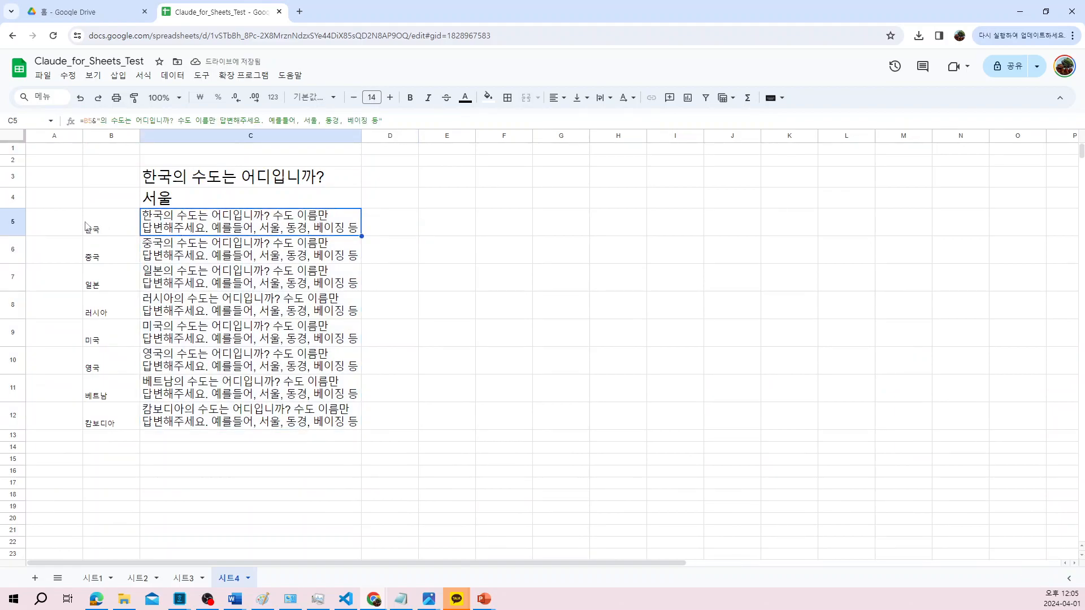
{"action": "left_click_drag", "start_coordinate": [88, 223], "coordinate": [71, 254]}
{"action": "left_click_drag", "start_coordinate": [79, 323], "coordinate": [99, 421]}
{"action": "left_click", "coordinate": [389, 97]}
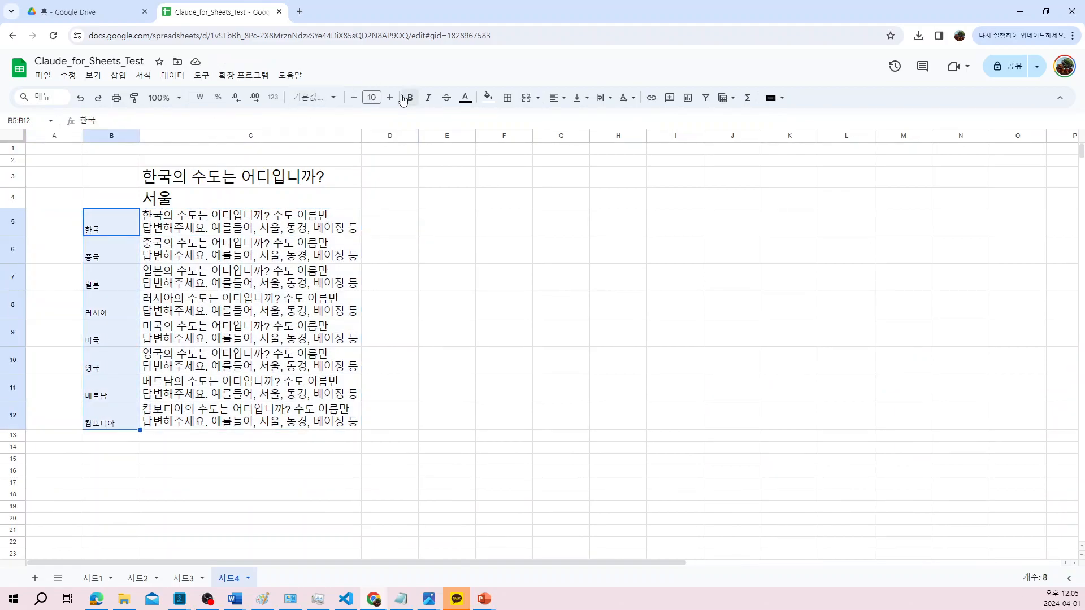
{"action": "left_click", "coordinate": [389, 98]}
{"action": "left_click", "coordinate": [389, 98]}
{"action": "left_click", "coordinate": [389, 98]}
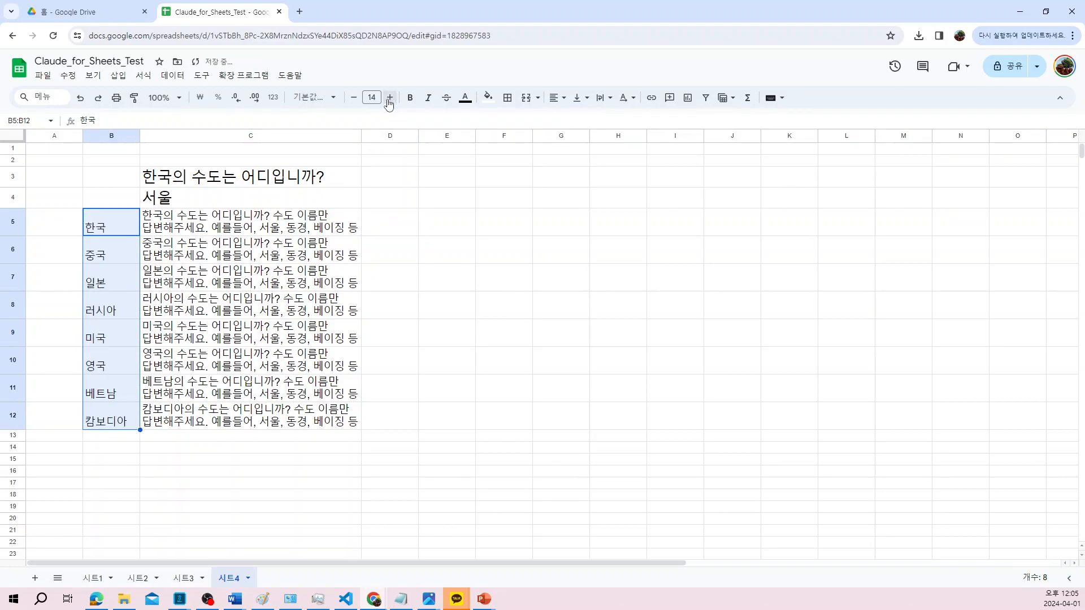
Step: Enter =cloude(C5) in D5 to get the answer to the prompt for 한국
{"action": "left_click", "coordinate": [384, 225]}
{"action": "type", "text": "=cl"}
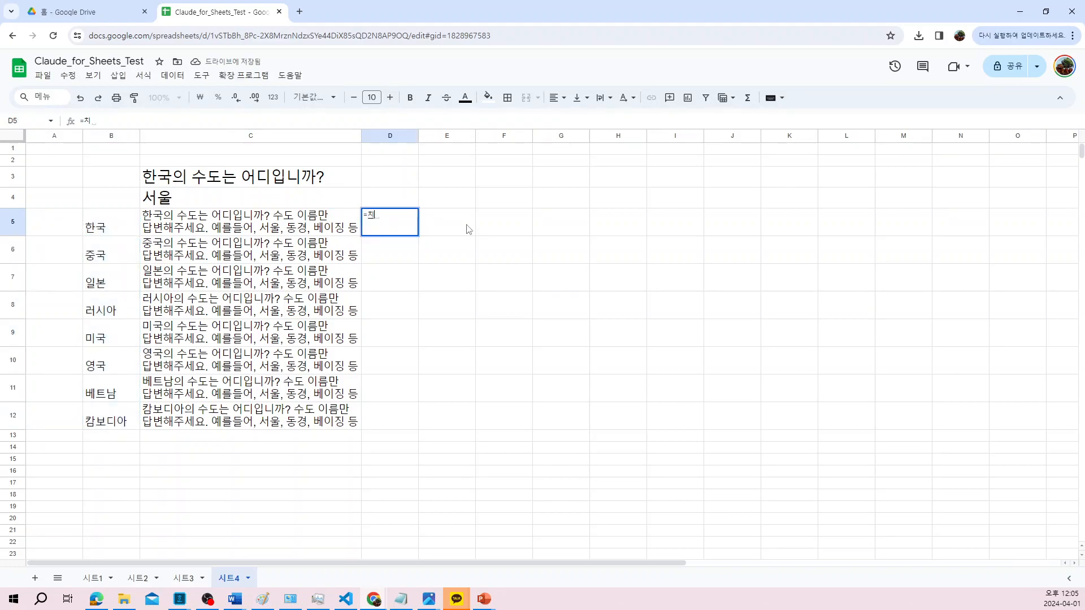
{"action": "type", "text": "ou"}
{"action": "left_click", "coordinate": [467, 229]}
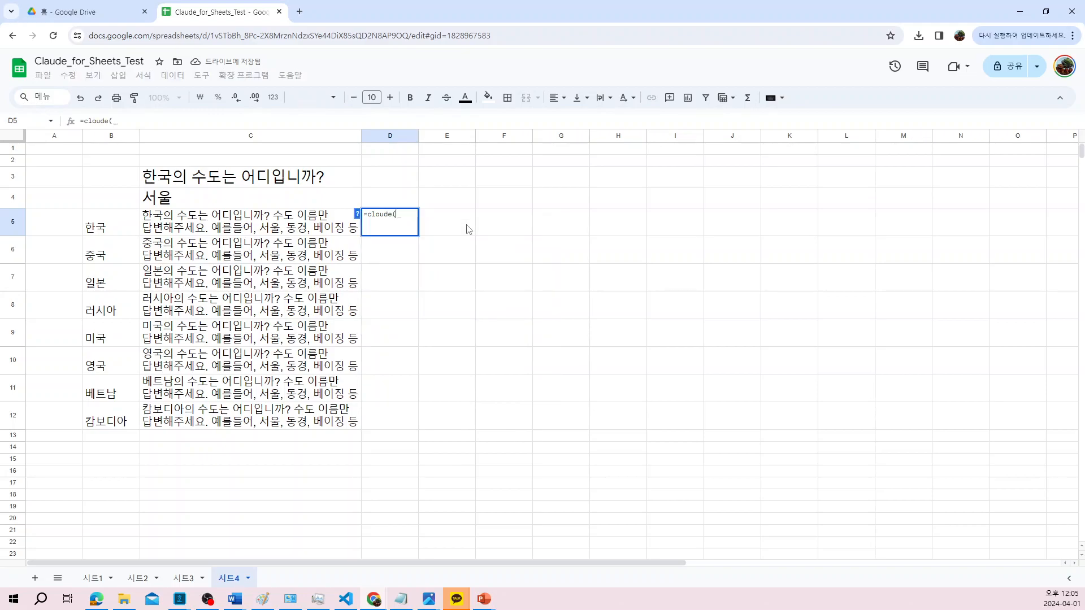
{"action": "left_click", "coordinate": [316, 226]}
{"action": "type", "text": ")"}
{"action": "key", "text": "Return"}
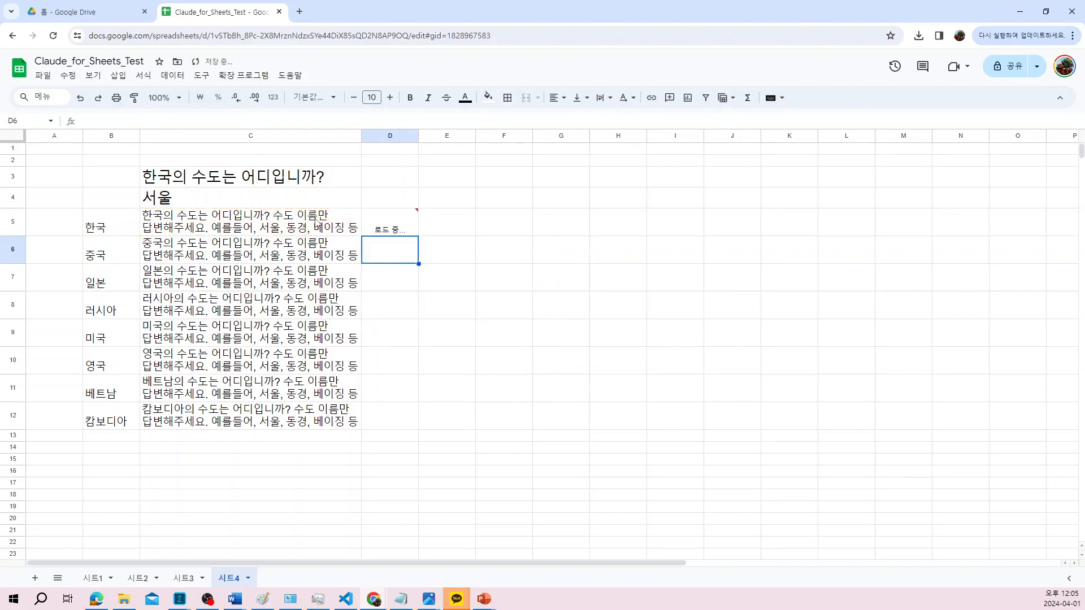
Step: Increase the font size of the answer cells D5:D12 to 14
{"action": "left_click", "coordinate": [374, 226]}
{"action": "left_click", "coordinate": [398, 423], "text": "shift"}
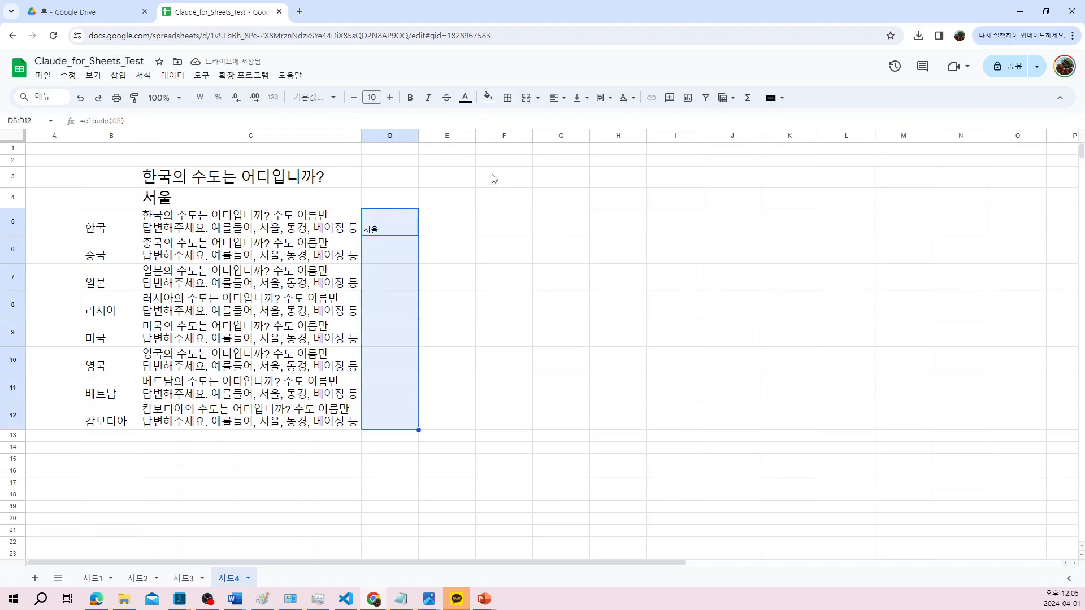
{"action": "left_click", "coordinate": [388, 102]}
{"action": "left_click", "coordinate": [389, 103]}
{"action": "left_click", "coordinate": [389, 102]}
{"action": "left_click", "coordinate": [388, 102]}
{"action": "left_click", "coordinate": [488, 233]}
{"action": "left_click", "coordinate": [398, 231]}
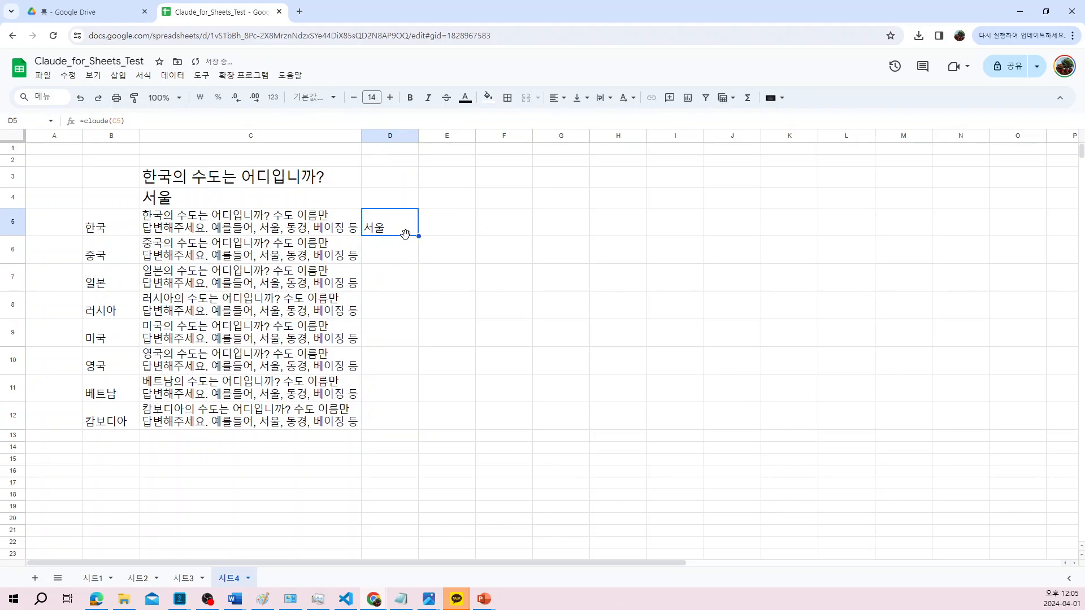
Step: Fill the cloude formula from D5 down to D12 and widen column D to fit the answers
{"action": "left_click", "coordinate": [202, 232]}
{"action": "left_click", "coordinate": [387, 229]}
{"action": "double_click", "coordinate": [418, 237]}
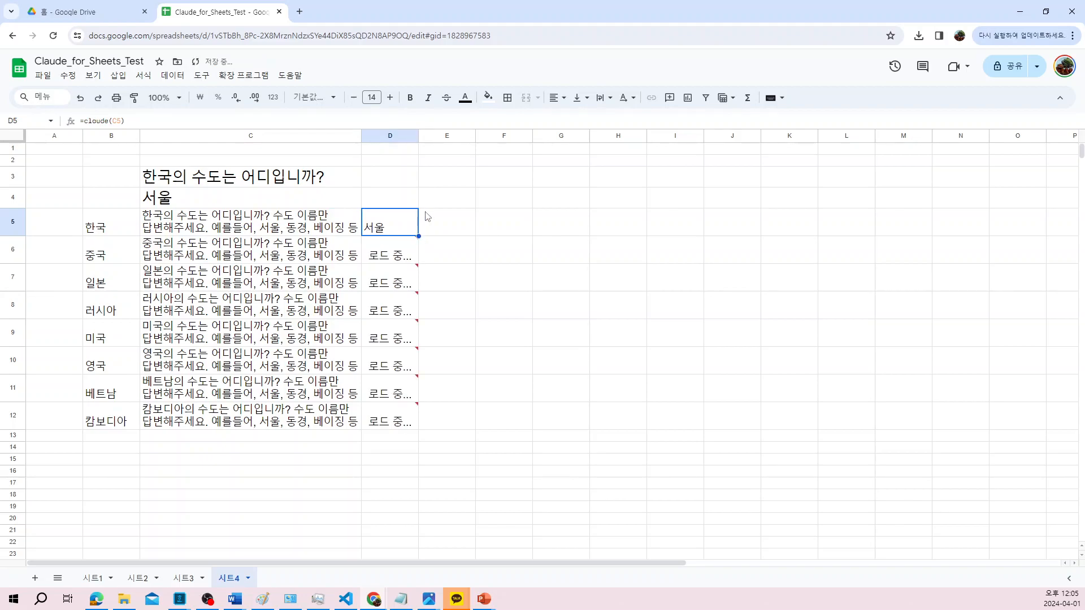
{"action": "left_click_drag", "start_coordinate": [419, 136], "coordinate": [487, 135]}
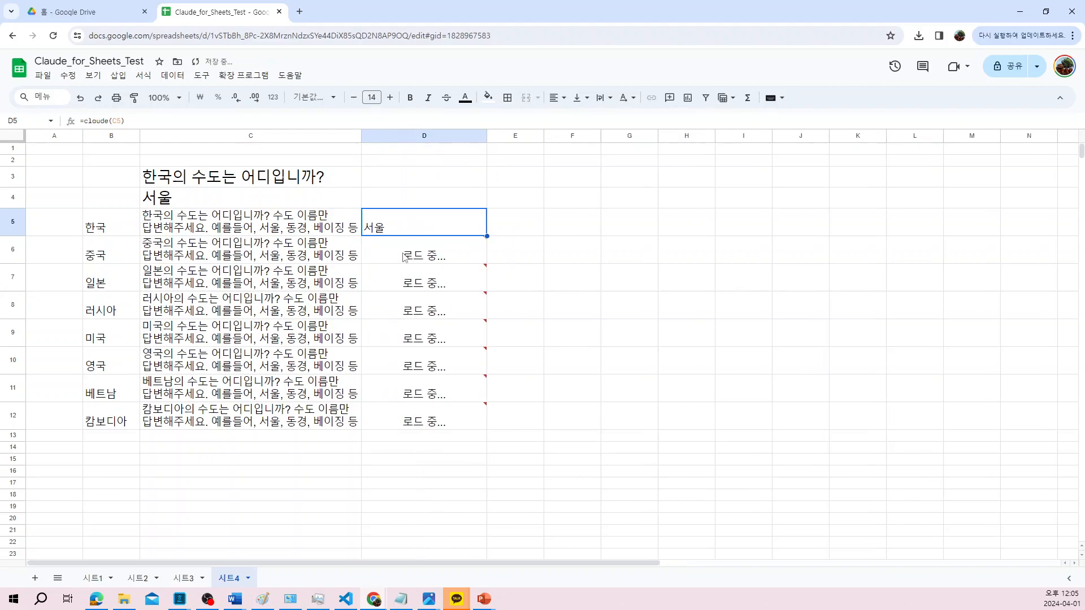
Step: Check the filled cloude formulas and their answers in D5:D12 for each country
{"action": "key", "text": "Down"}
{"action": "key", "text": "Down"}
{"action": "key", "text": "Down"}
{"action": "key", "text": "Down"}
{"action": "key", "text": "Down"}
{"action": "key", "text": "Down"}
{"action": "key", "text": "Down"}
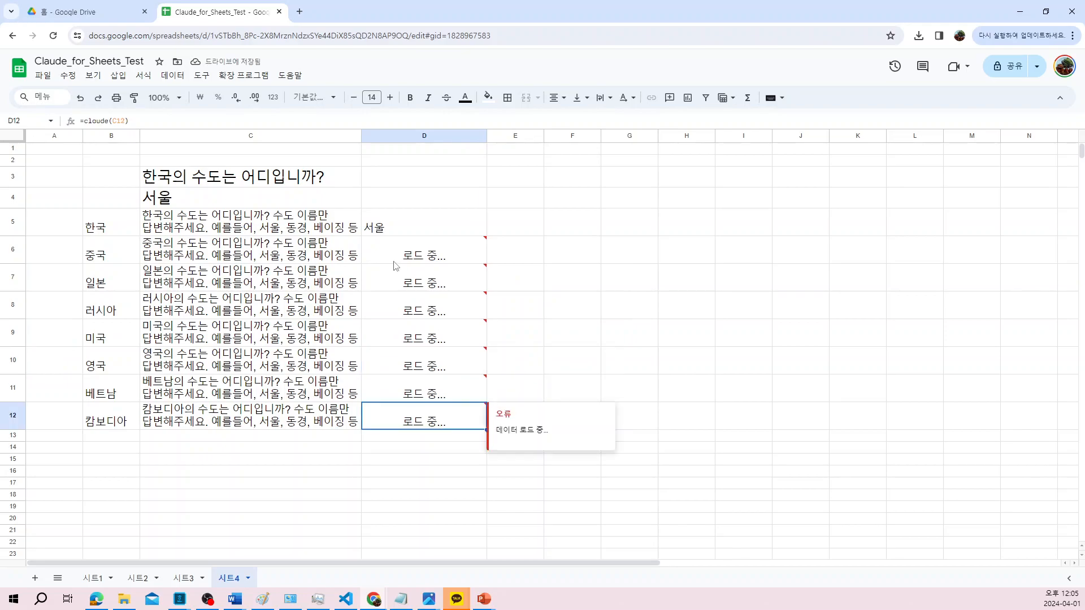
{"action": "key", "text": "ctrl+Up"}
{"action": "key", "text": "Down"}
{"action": "key", "text": "Down"}
{"action": "key", "text": "Down"}
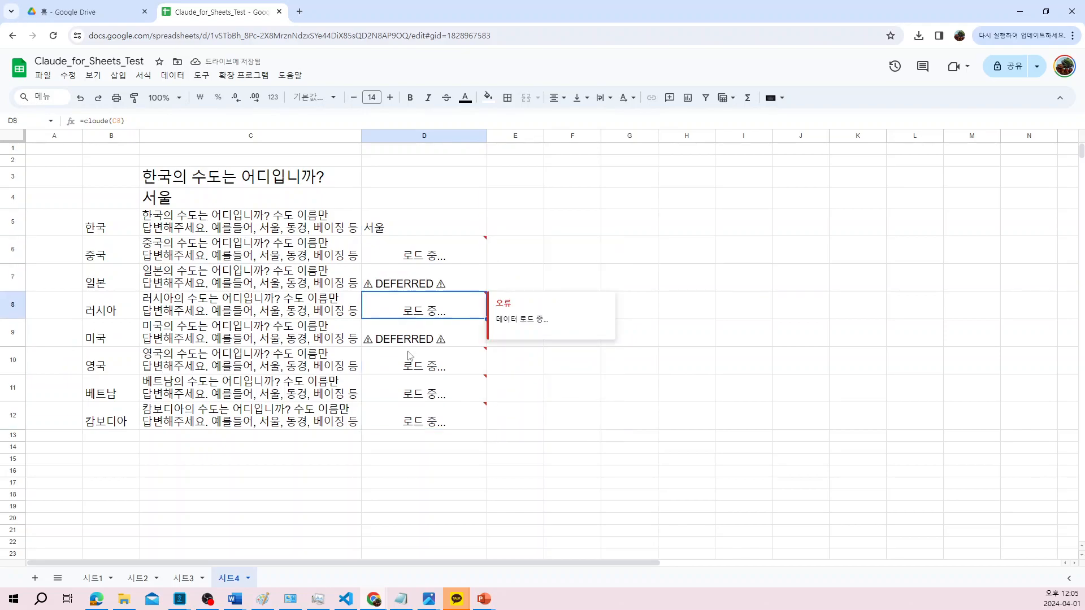
{"action": "left_click", "coordinate": [411, 355]}
{"action": "left_click", "coordinate": [414, 387]}
{"action": "left_click", "coordinate": [421, 345]}
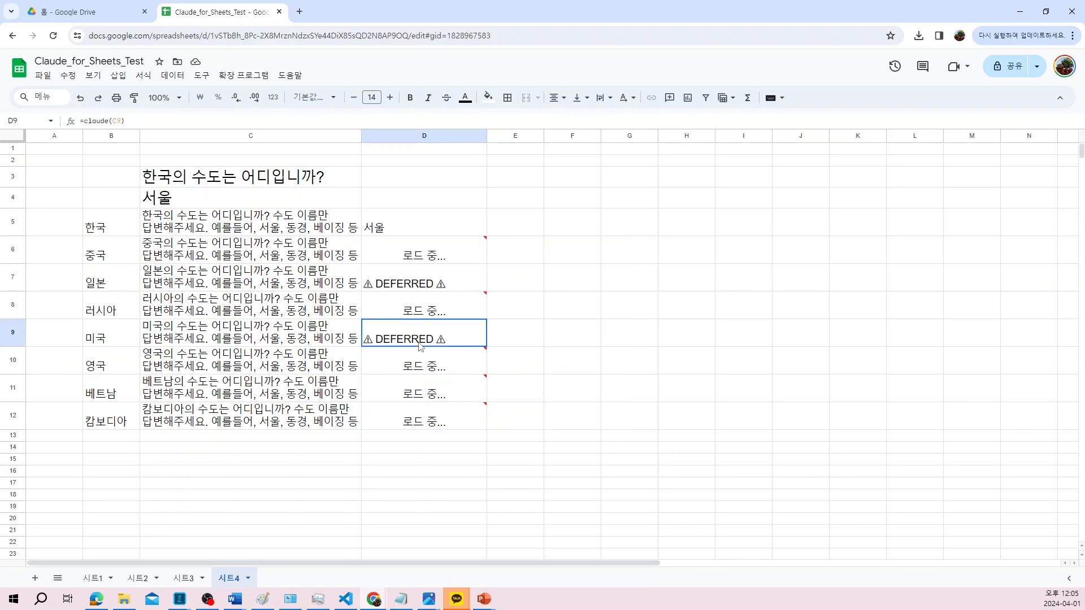
{"action": "left_click", "coordinate": [415, 261]}
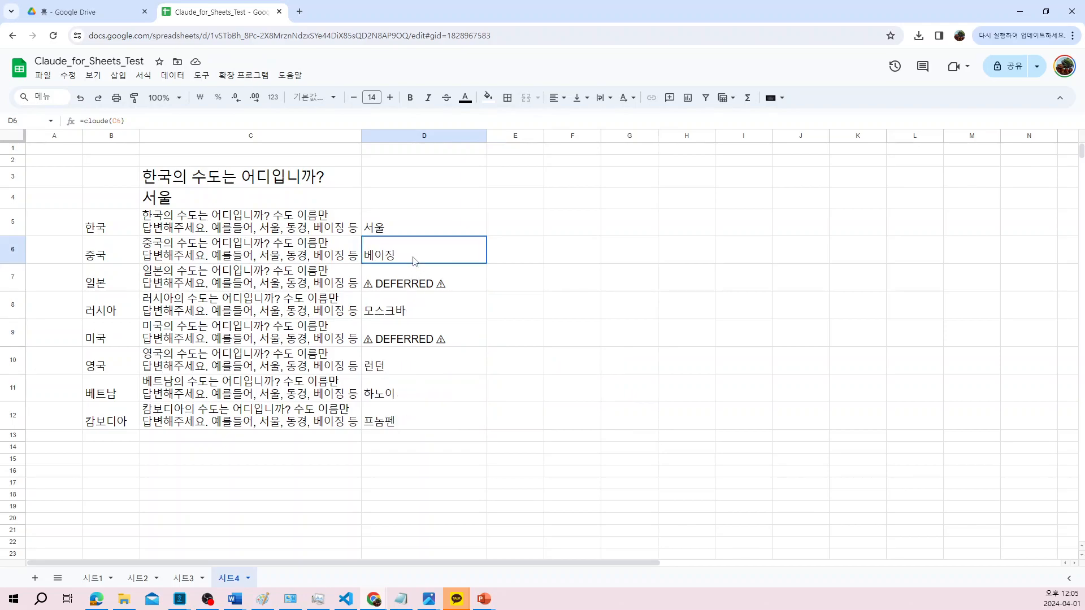
{"action": "left_click", "coordinate": [415, 301]}
{"action": "left_click", "coordinate": [407, 400]}
{"action": "left_click", "coordinate": [409, 432]}
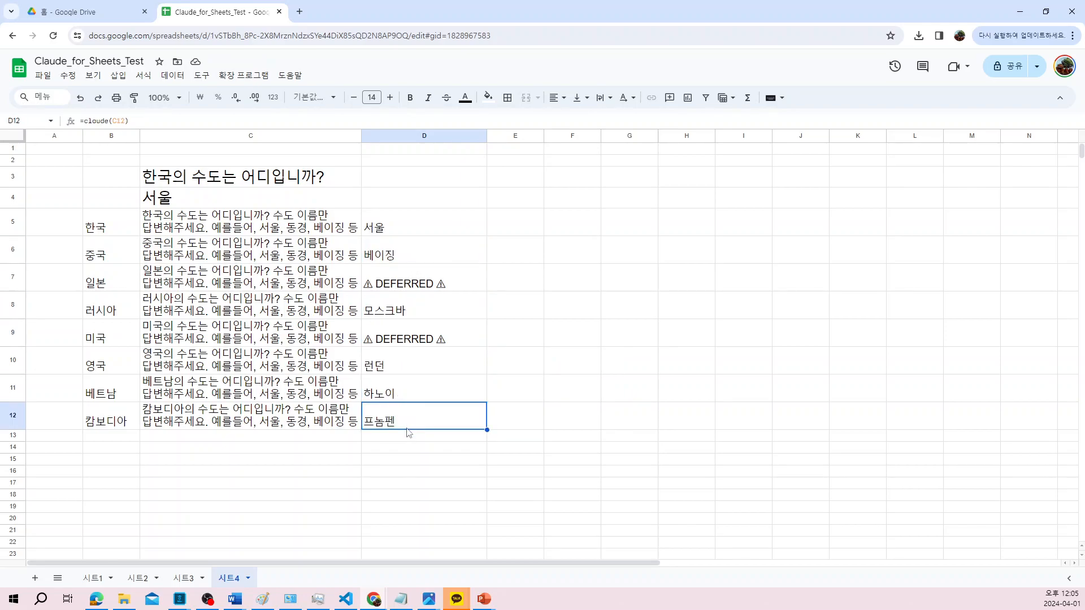
{"action": "left_click", "coordinate": [385, 375]}
{"action": "left_click", "coordinate": [403, 340]}
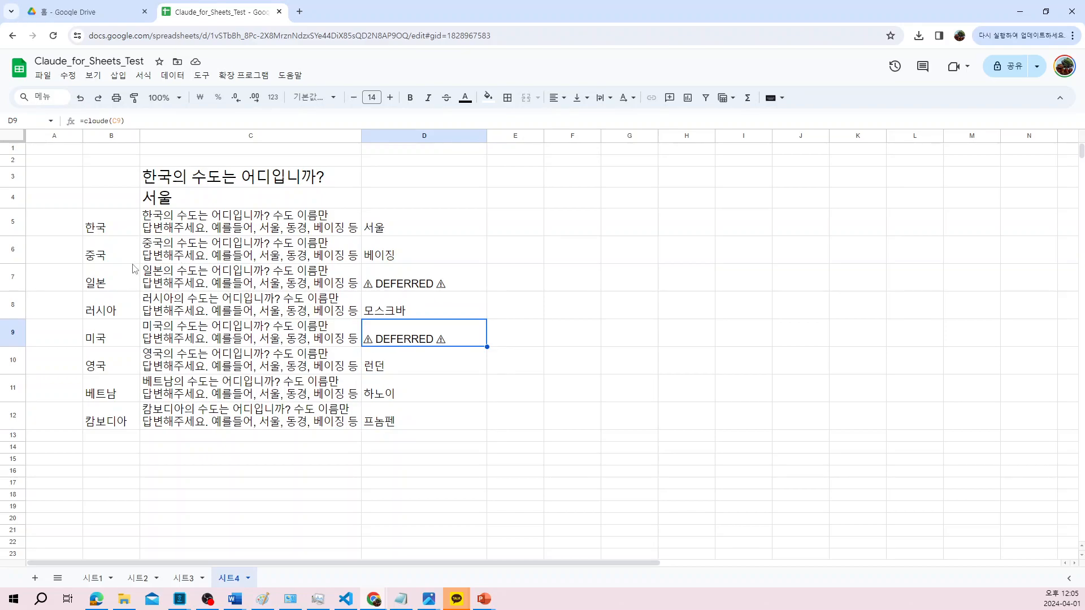
Step: Add a trailing space after 일본 in B7 and 미국 in B9 to make their cloude formulas recalculate
{"action": "left_click", "coordinate": [105, 282]}
{"action": "double_click", "coordinate": [104, 284]}
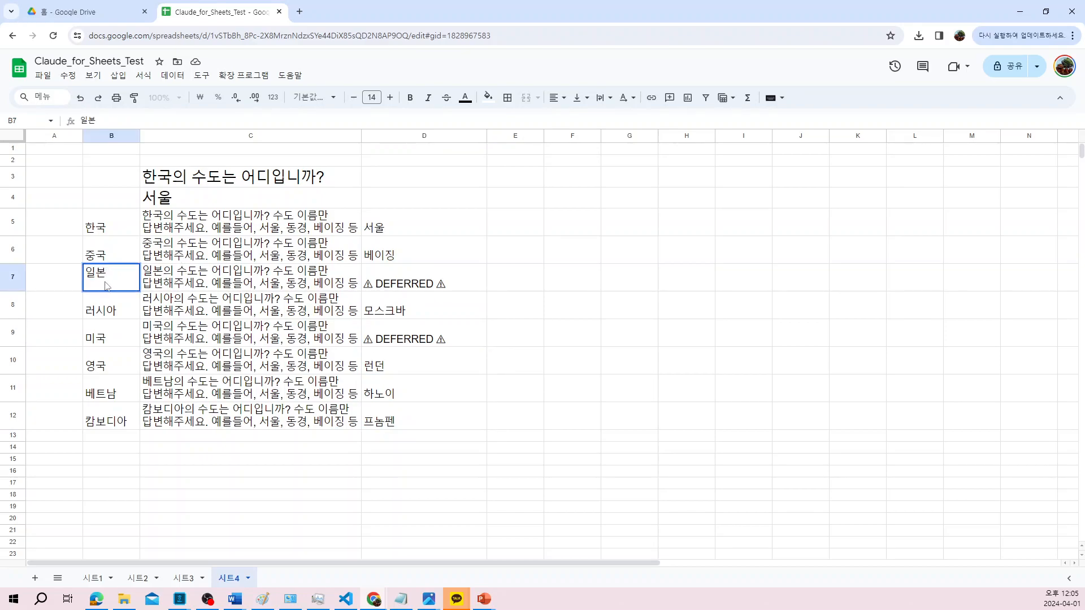
{"action": "key", "text": "Return"}
{"action": "left_click", "coordinate": [105, 338]}
{"action": "double_click", "coordinate": [105, 341]}
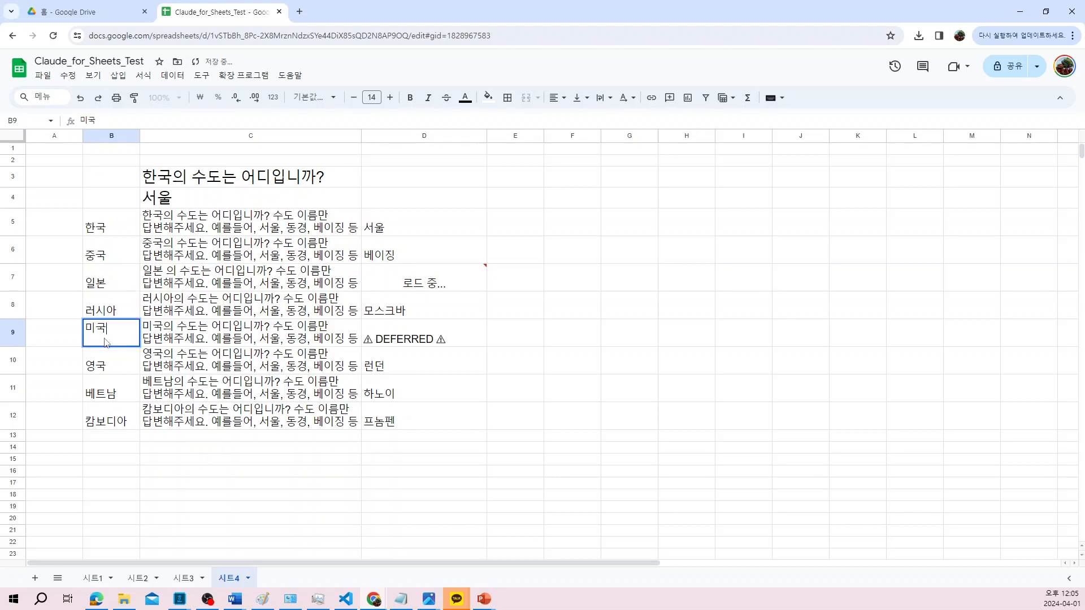
{"action": "key", "text": "Return"}
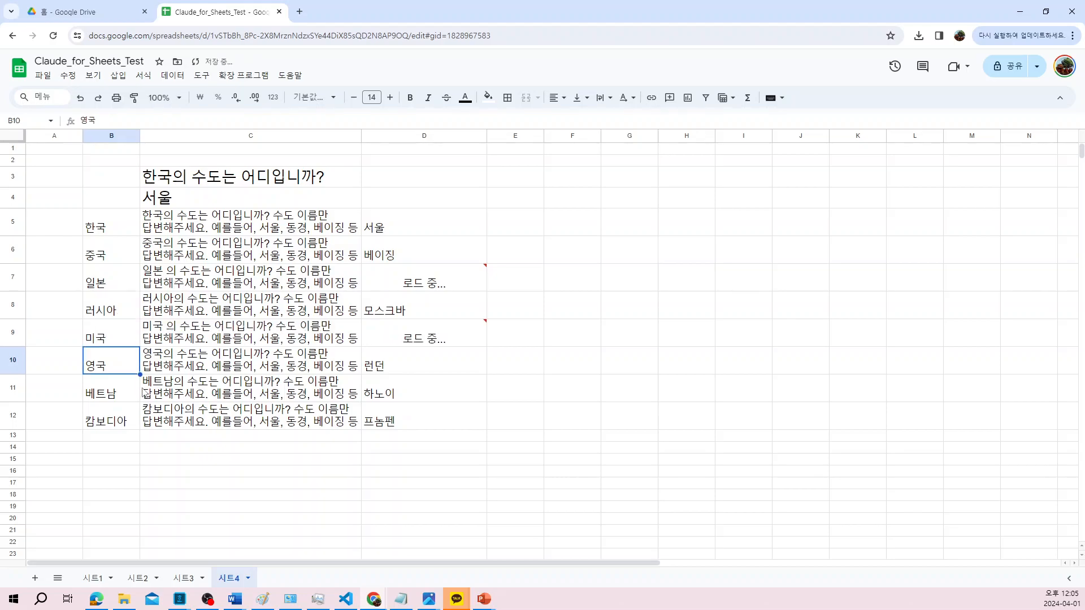
Step: Check the recalculated answer for 일본 in D7 and the neighbouring answers in column D
{"action": "left_click", "coordinate": [209, 417]}
{"action": "left_click", "coordinate": [479, 283]}
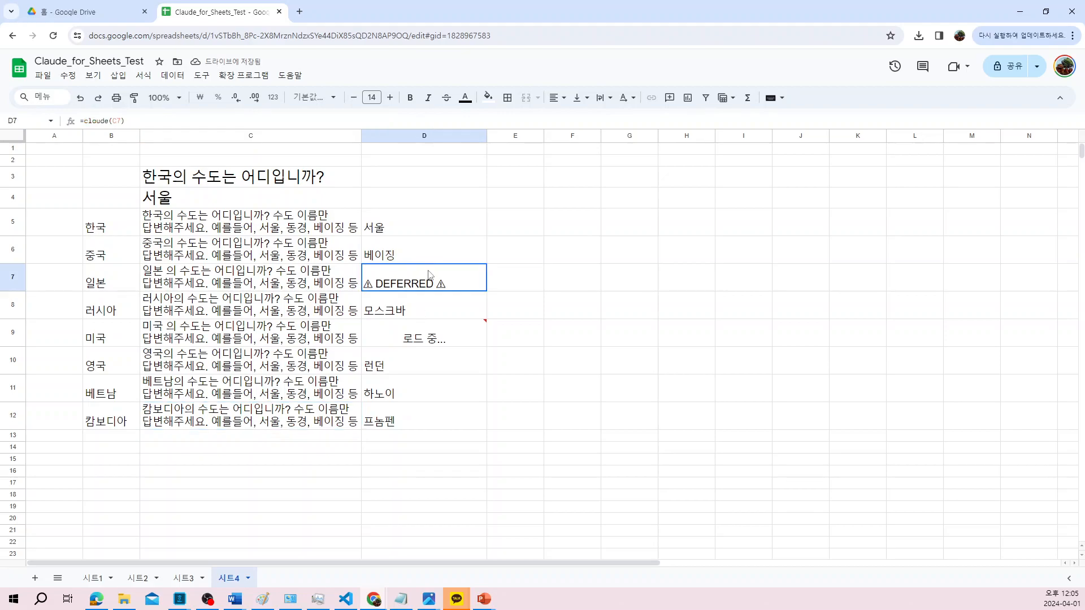
{"action": "left_click", "coordinate": [480, 308]}
{"action": "left_click", "coordinate": [452, 269]}
{"action": "left_click", "coordinate": [449, 247]}
{"action": "left_click", "coordinate": [449, 226]}
{"action": "left_click", "coordinate": [458, 276]}
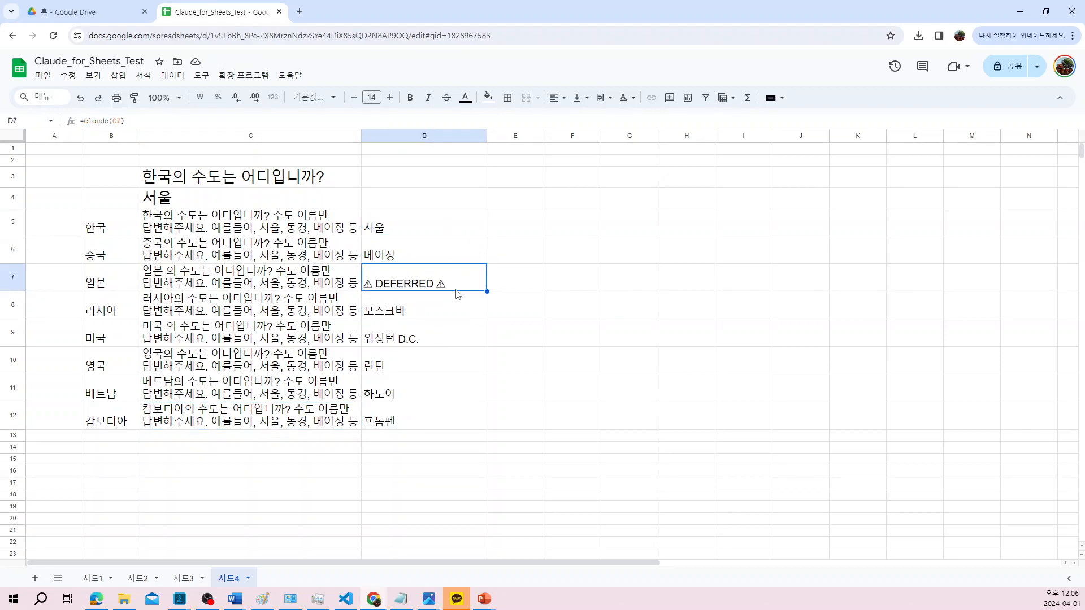
Step: Remove the trailing space from 일본 in B7 so that the formula in D7 recalculates
{"action": "left_click", "coordinate": [173, 288]}
{"action": "double_click", "coordinate": [165, 273]}
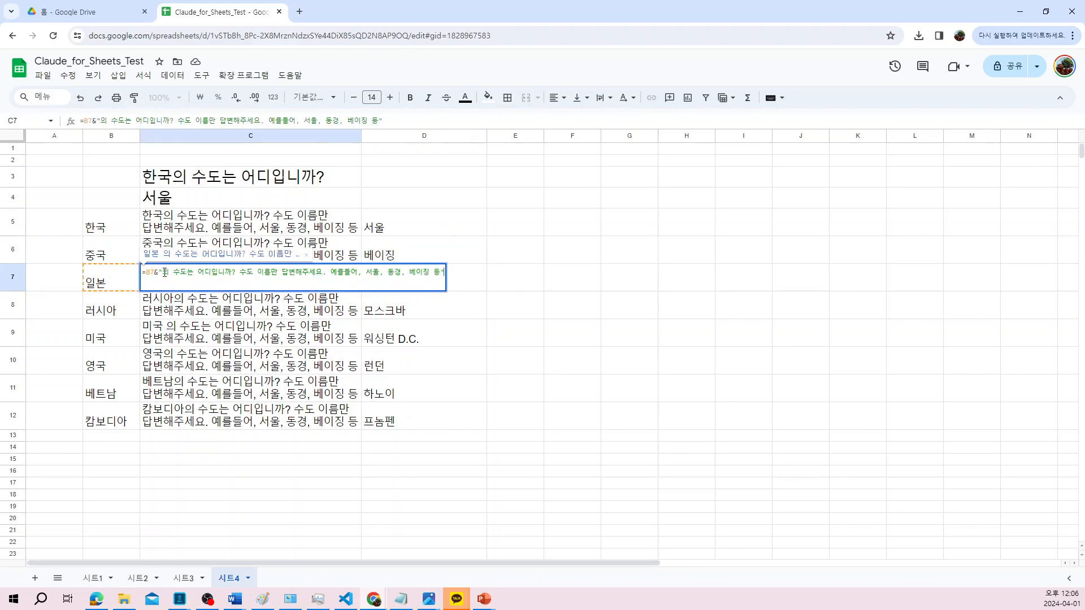
{"action": "double_click", "coordinate": [109, 282]}
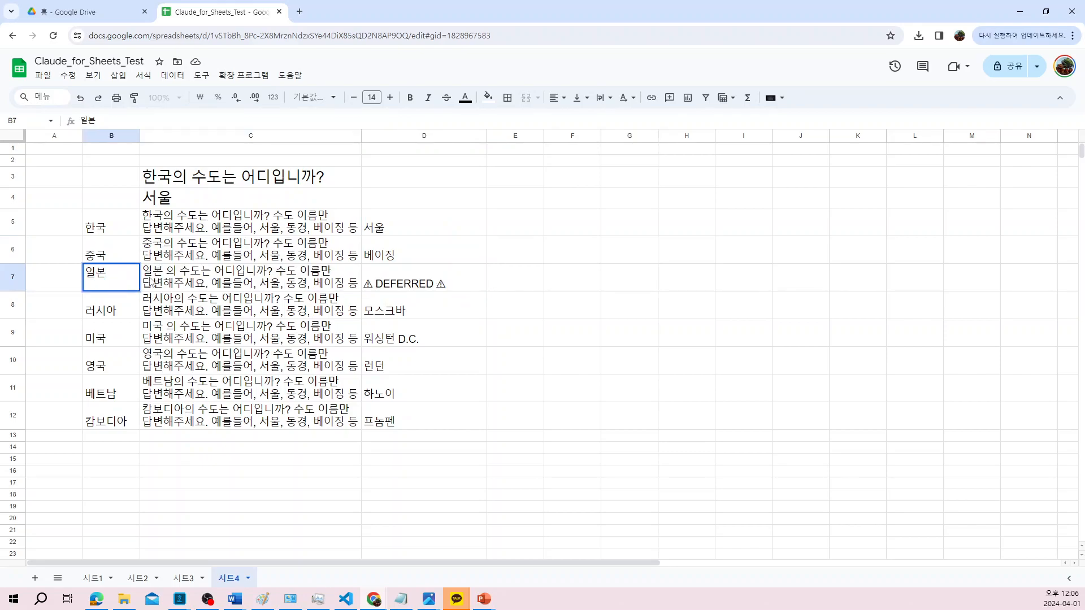
{"action": "key", "text": "BackSpace"}
{"action": "key", "text": "Return"}
{"action": "left_click", "coordinate": [446, 296]}
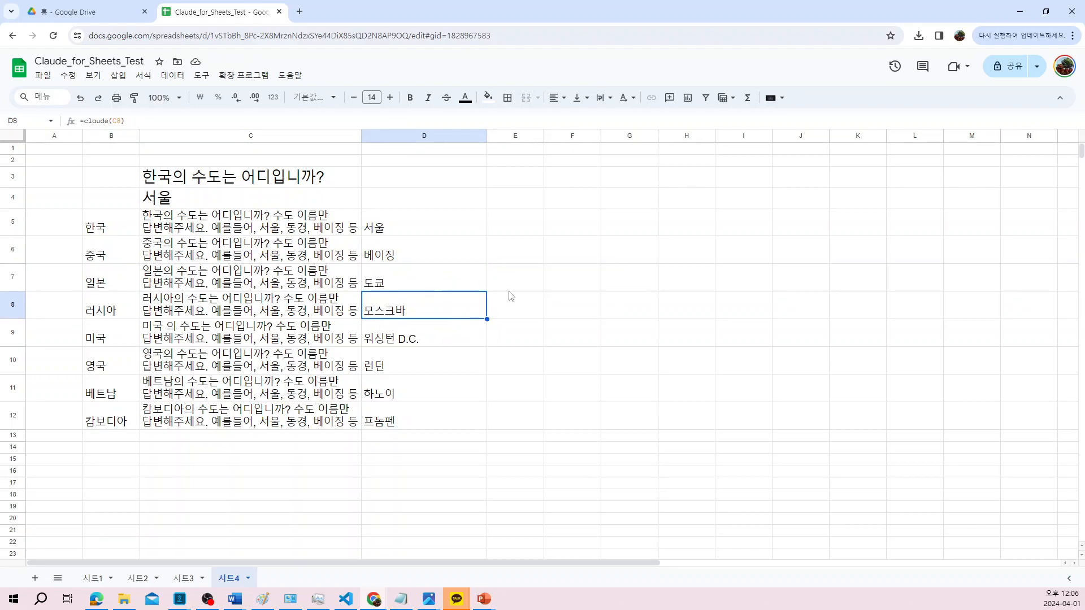
Step: Examine the answers in D5:D12, the cloude formula in D5 and the prompt formula in C5 that it references
{"action": "left_click", "coordinate": [460, 286]}
{"action": "left_click_drag", "start_coordinate": [449, 226], "coordinate": [442, 423]}
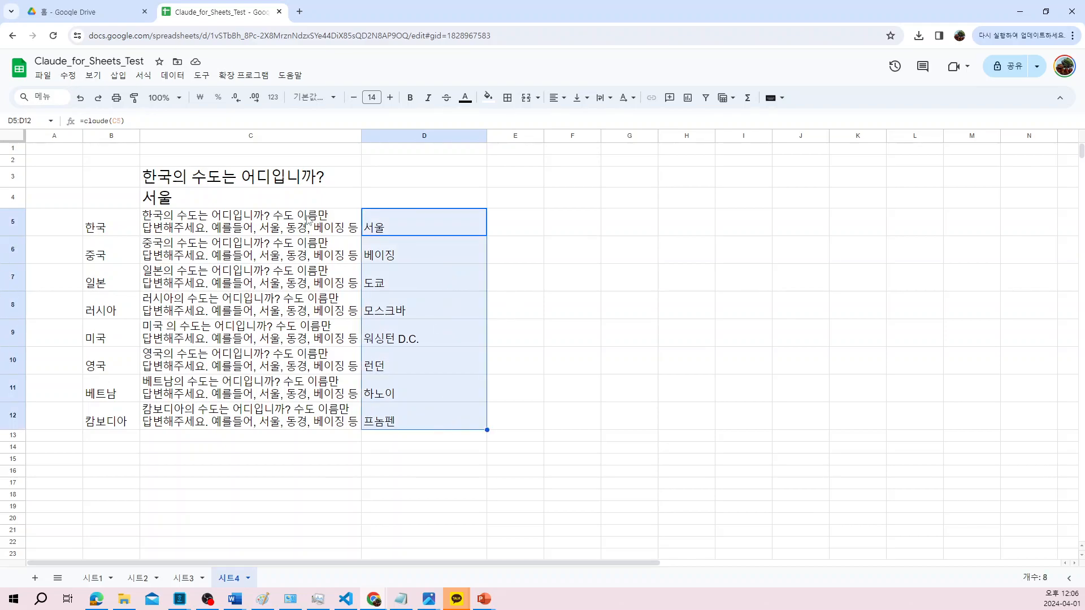
{"action": "left_click", "coordinate": [406, 223]}
{"action": "left_click", "coordinate": [91, 121]}
{"action": "double_click", "coordinate": [99, 121]}
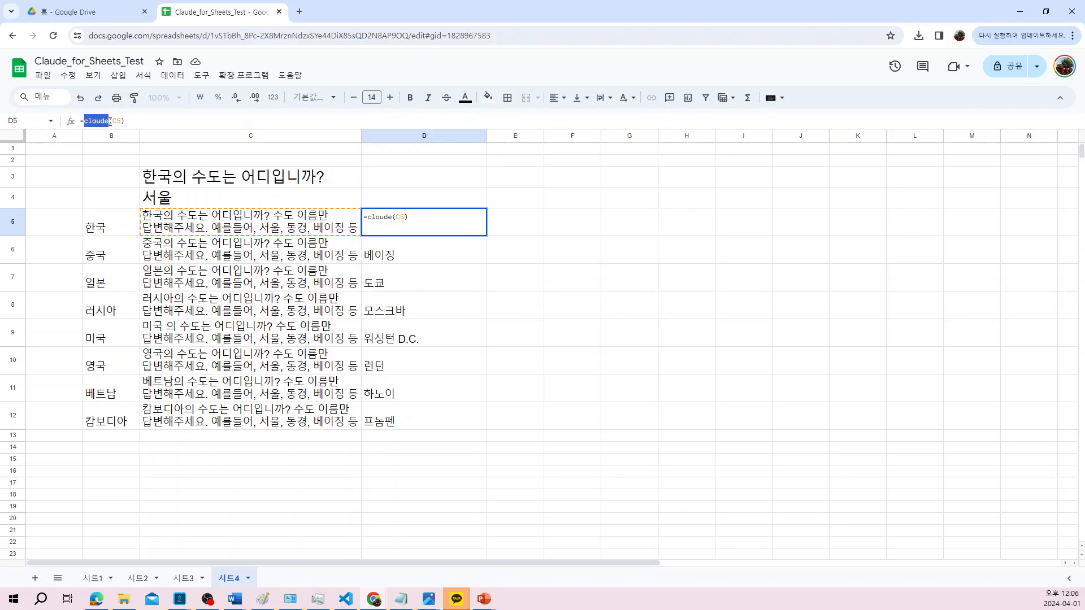
{"action": "left_click_drag", "start_coordinate": [111, 121], "coordinate": [115, 122]}
{"action": "left_click", "coordinate": [243, 218]}
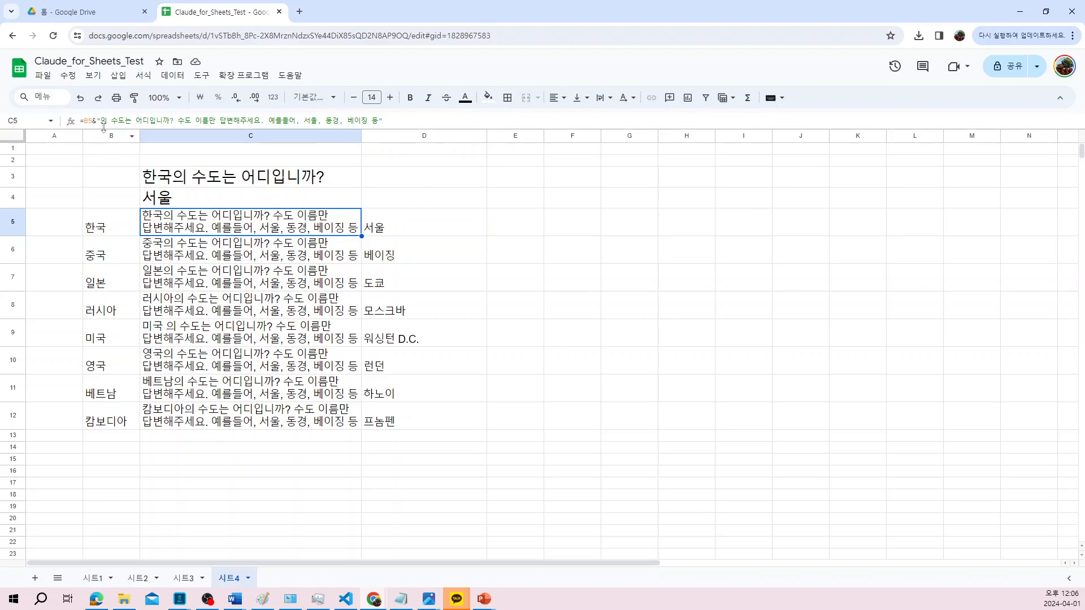
{"action": "left_click", "coordinate": [406, 229]}
{"action": "double_click", "coordinate": [116, 120]}
{"action": "left_click", "coordinate": [313, 322]}
Step: Review the capital-city answers in column D from 한국 to 캄보디아
{"action": "left_click", "coordinate": [451, 225]}
{"action": "left_click", "coordinate": [438, 315]}
{"action": "left_click", "coordinate": [444, 410]}
{"action": "left_click", "coordinate": [446, 387]}
{"action": "left_click", "coordinate": [444, 338]}
{"action": "left_click", "coordinate": [440, 315]}
{"action": "left_click", "coordinate": [418, 227]}
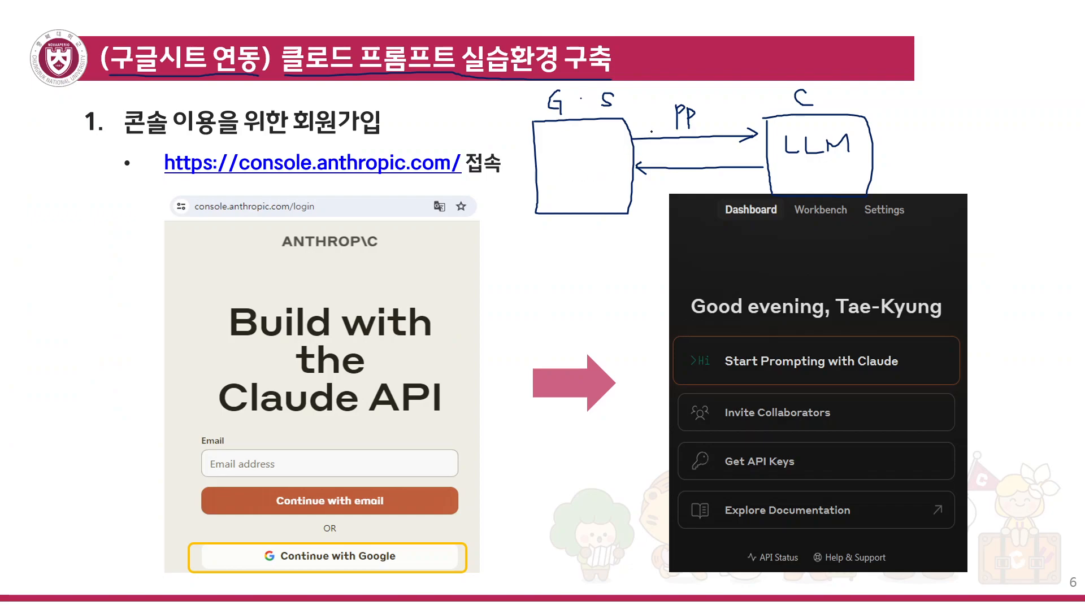
{"action": "mouse_move", "coordinate": [547, 89]}
{"action": "left_mouse_down"}
{"action": "mouse_move", "coordinate": [546, 108]}
{"action": "mouse_move", "coordinate": [616, 116]}
{"action": "mouse_move", "coordinate": [577, 87]}
{"action": "mouse_move", "coordinate": [556, 87]}
{"action": "left_mouse_up"}
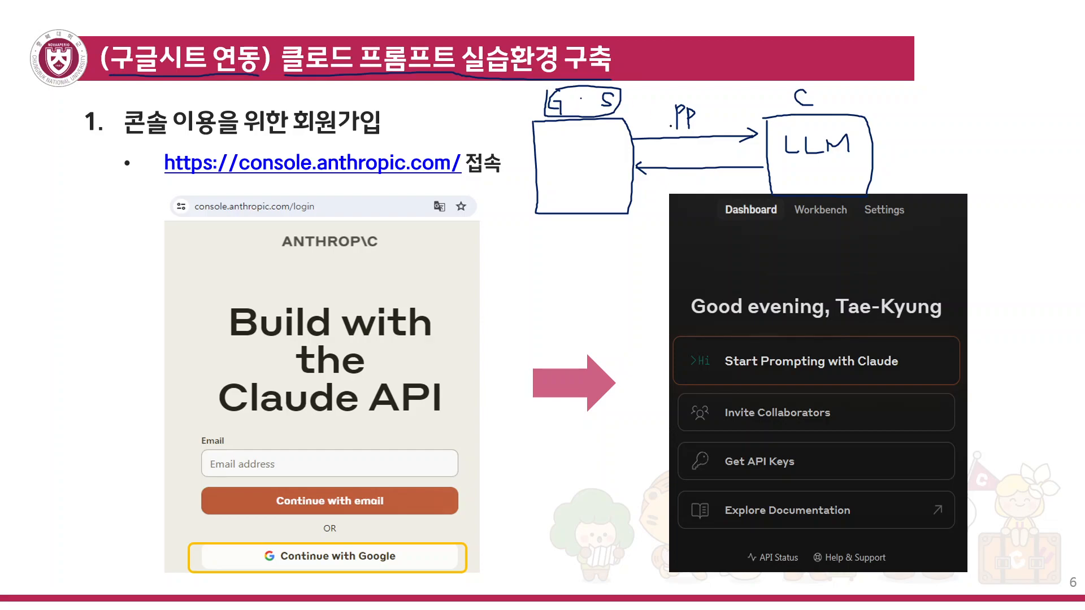
{"action": "mouse_move", "coordinate": [634, 137]}
{"action": "left_mouse_down"}
{"action": "mouse_move", "coordinate": [755, 134]}
{"action": "mouse_move", "coordinate": [751, 168]}
{"action": "mouse_move", "coordinate": [635, 166]}
{"action": "left_mouse_up"}
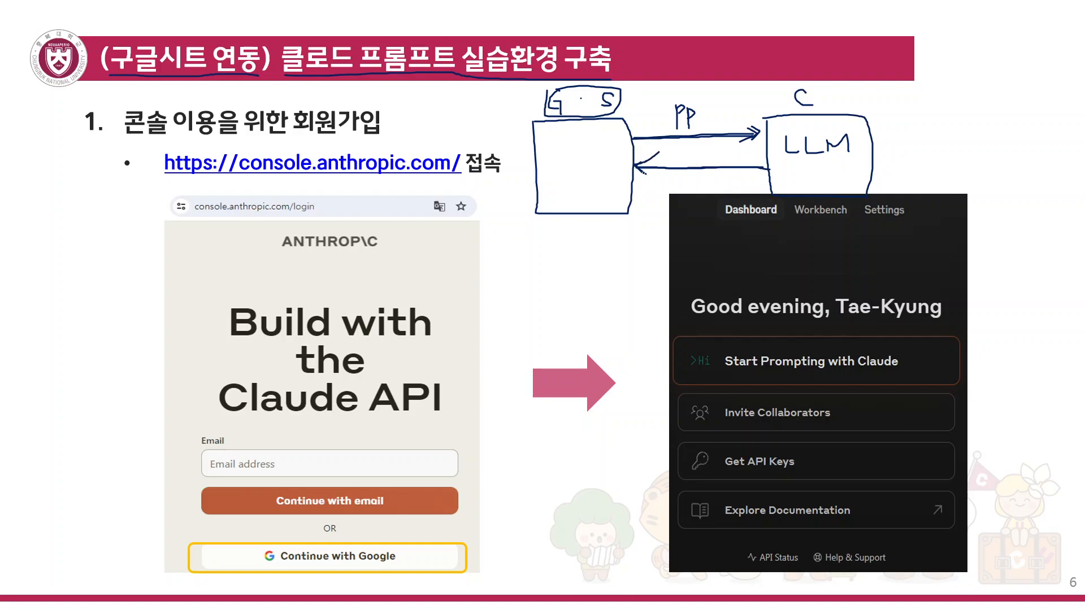